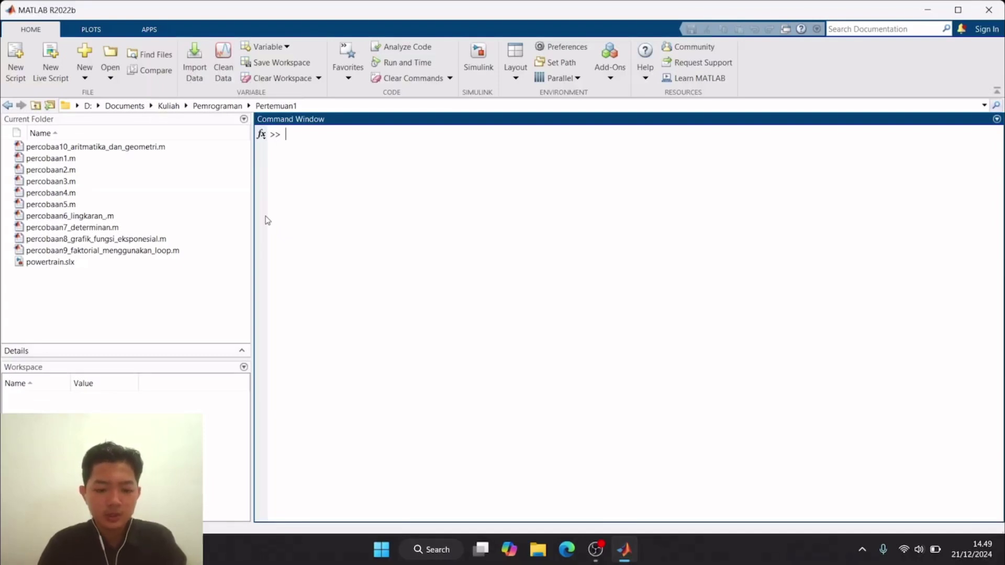
# Step: Create a new Simscape model with the ssc_new command and maximize its model window
pyautogui.write('ssc_')
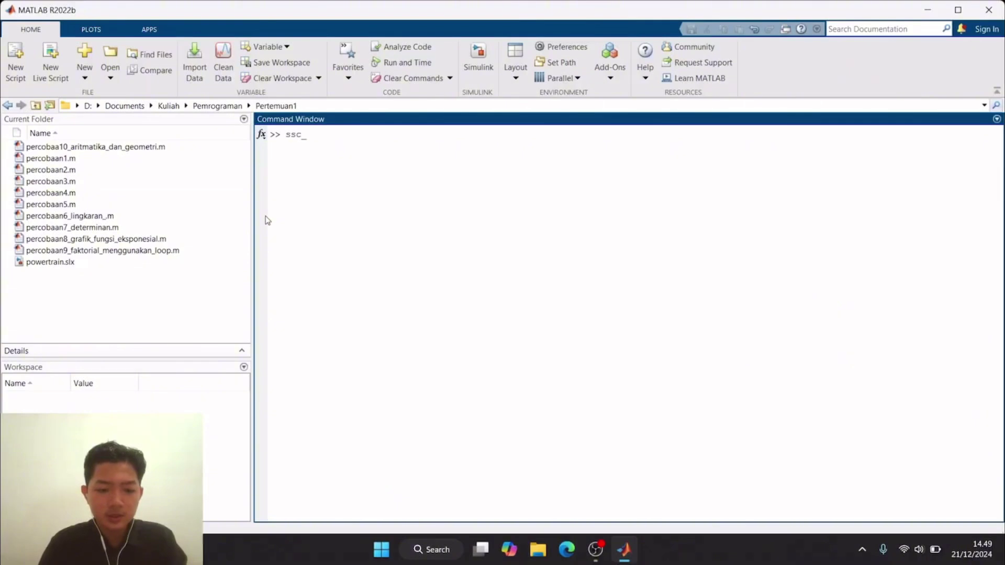
pyautogui.write('new')
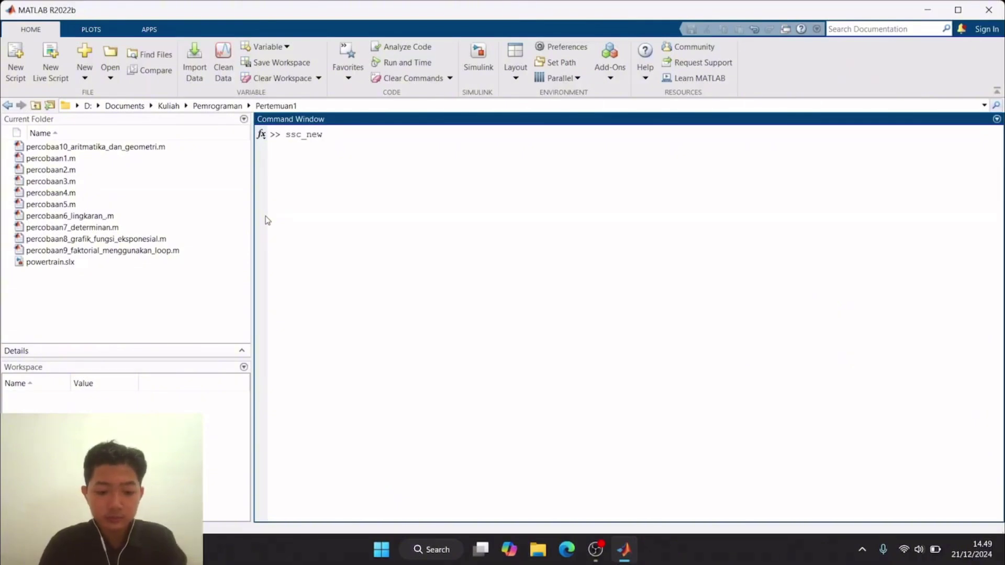
pyautogui.press('Return')
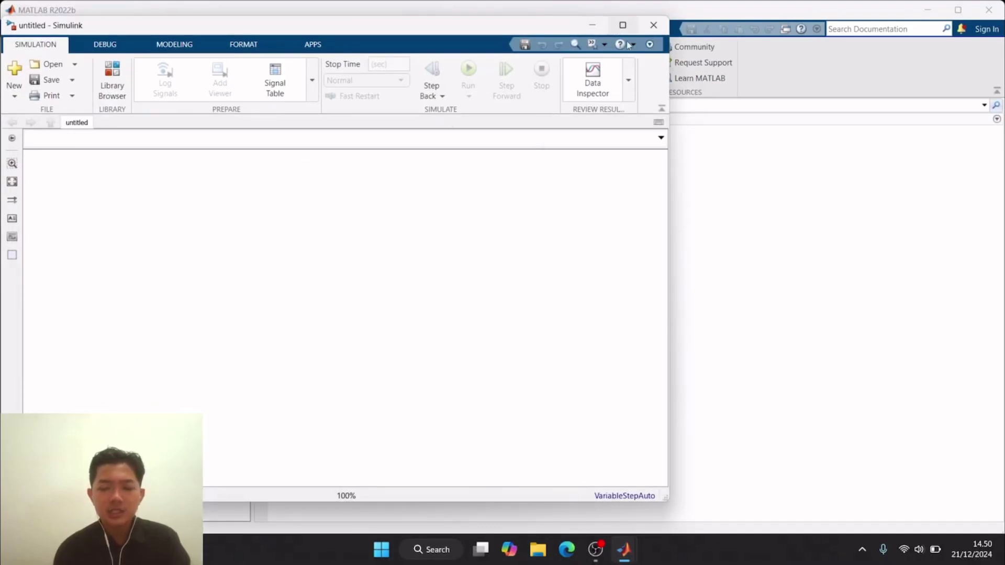
pyautogui.moveTo(623, 26)
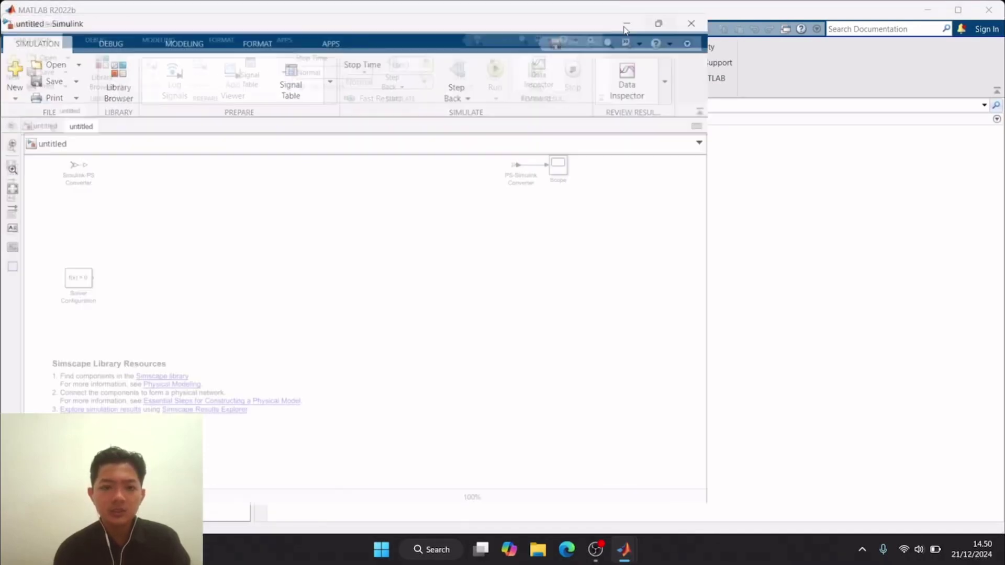
pyautogui.click(623, 25)
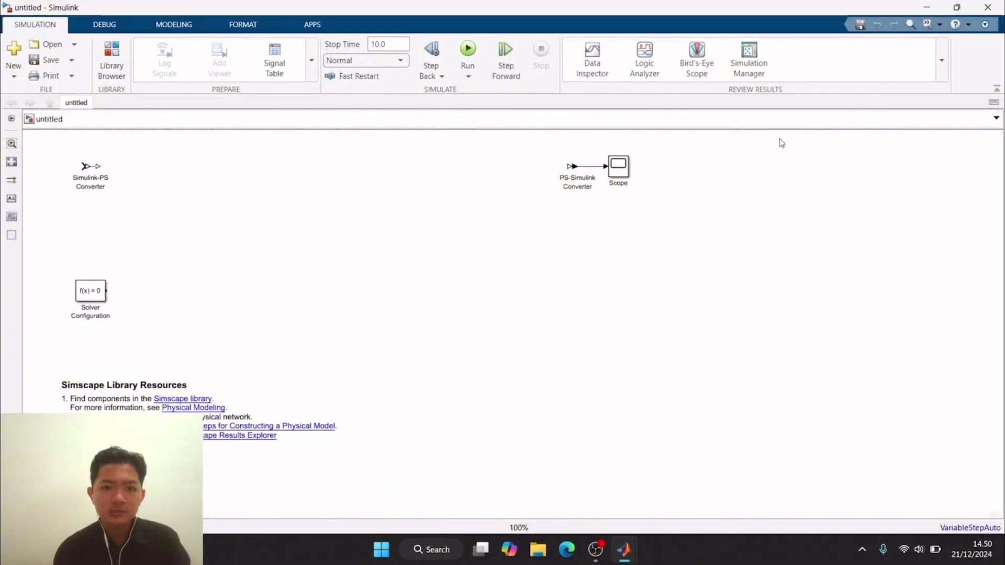
# Step: Delete the Simscape Library Resources annotation from the new model
pyautogui.click(122, 376)
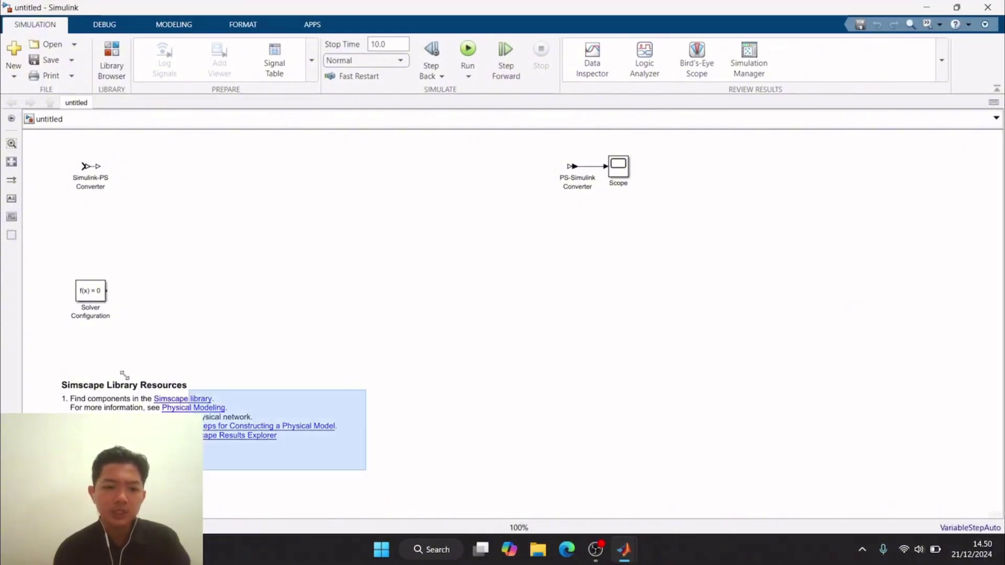
pyautogui.press('Delete')
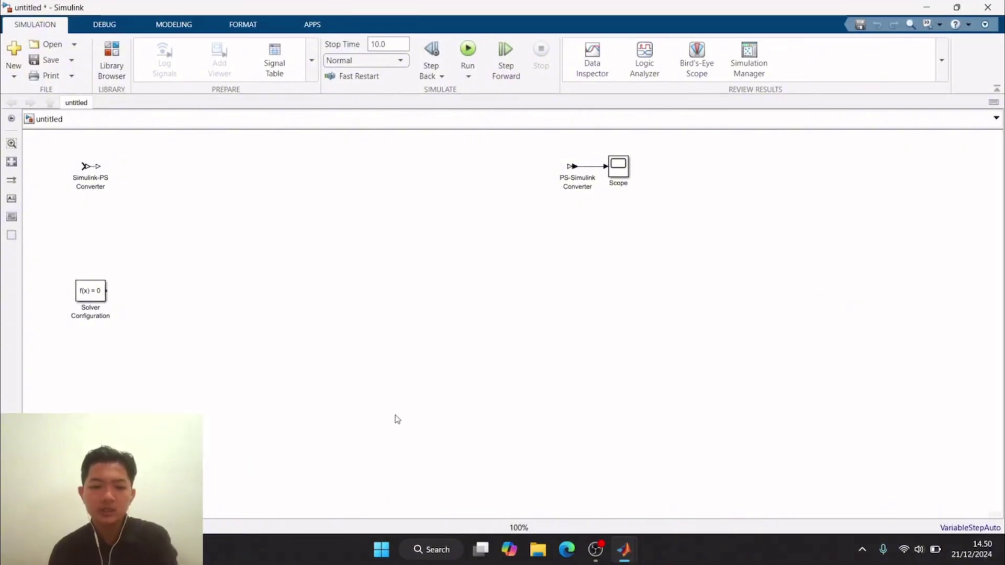
# Step: Add a Generic Engine block between the Simulink-PS Converter and the Solver Configuration block
pyautogui.scroll(-1, 107, 257)
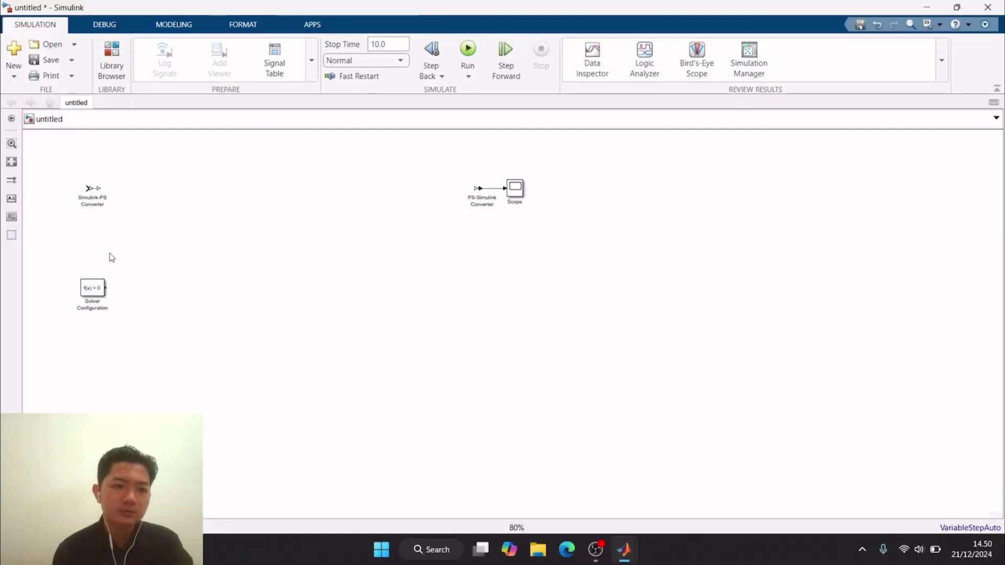
pyautogui.doubleClick(74, 250)
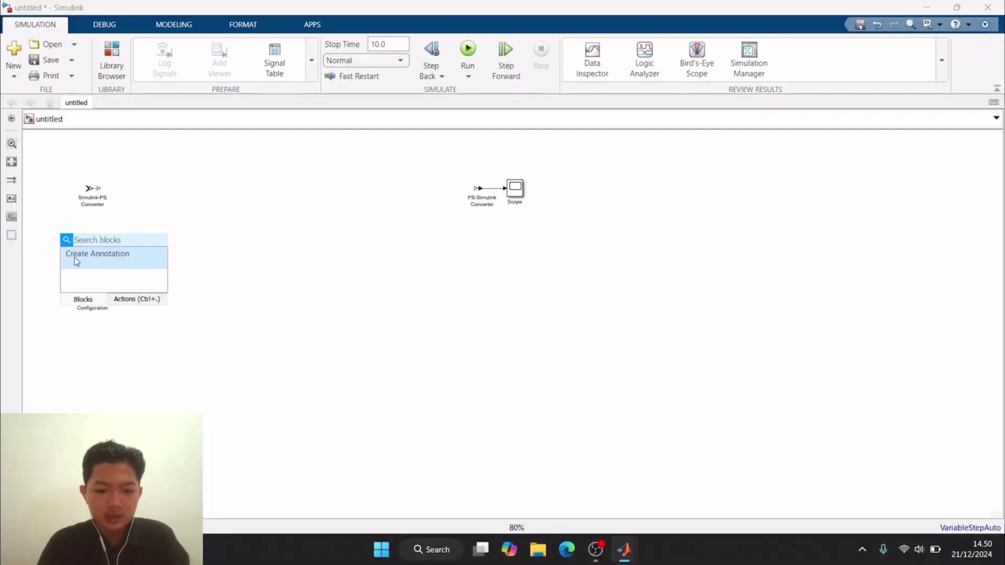
pyautogui.write('generic')
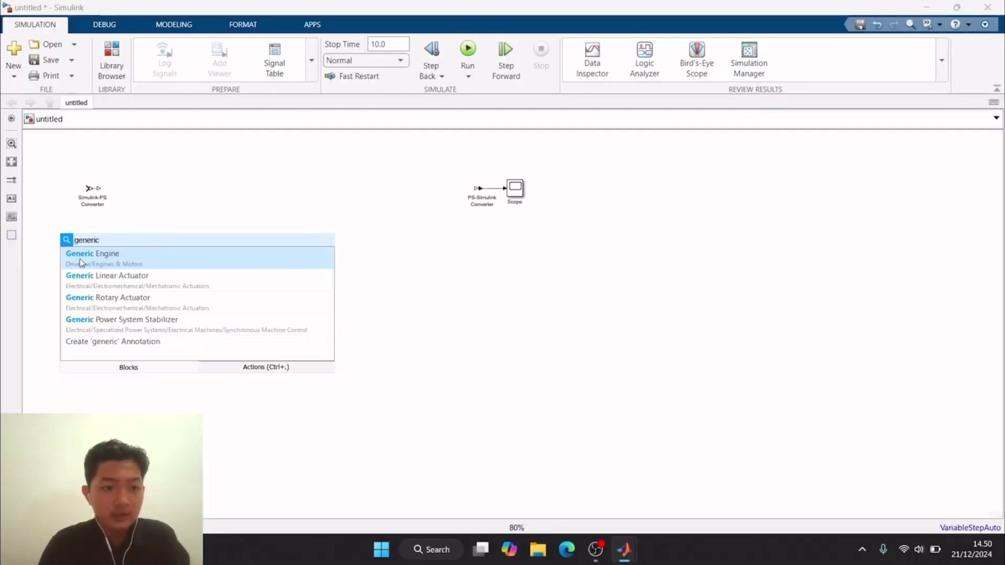
pyautogui.click(75, 256)
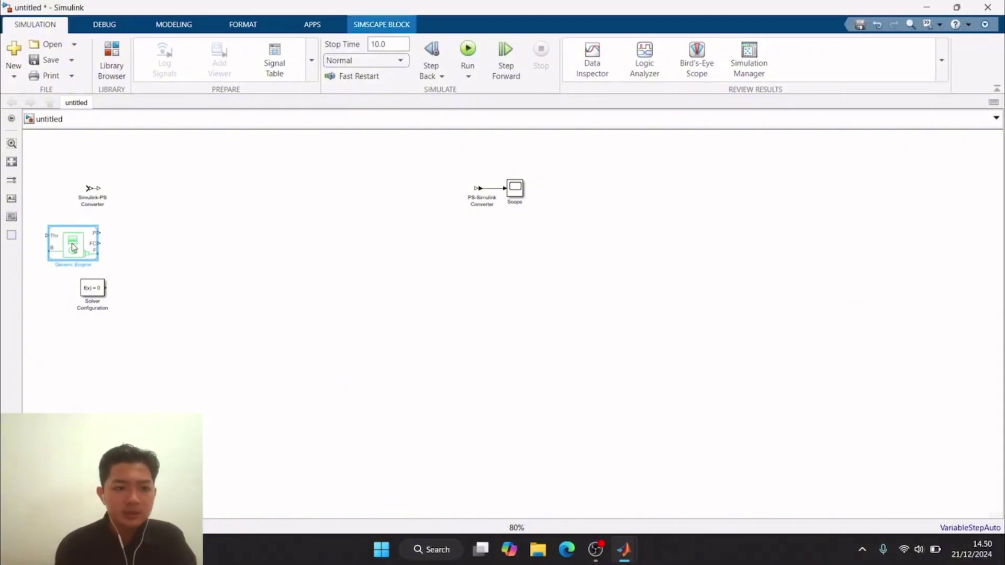
# Step: Set the Generic Engine's maximum power to 1000 kW
pyautogui.doubleClick(74, 248)
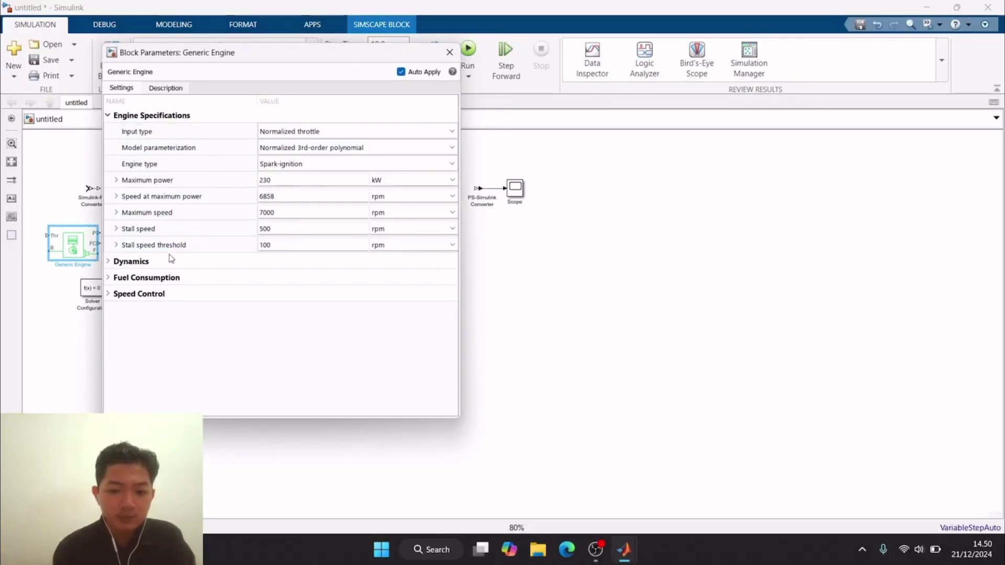
pyautogui.click(285, 184)
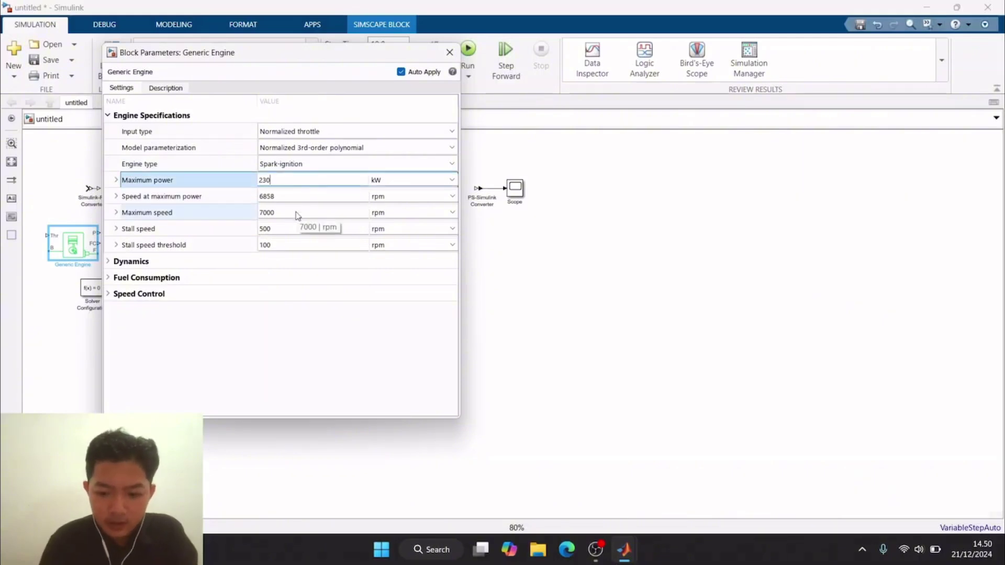
pyautogui.press('BackSpace')
pyautogui.press('BackSpace')
pyautogui.press('BackSpace')
pyautogui.write('1000')
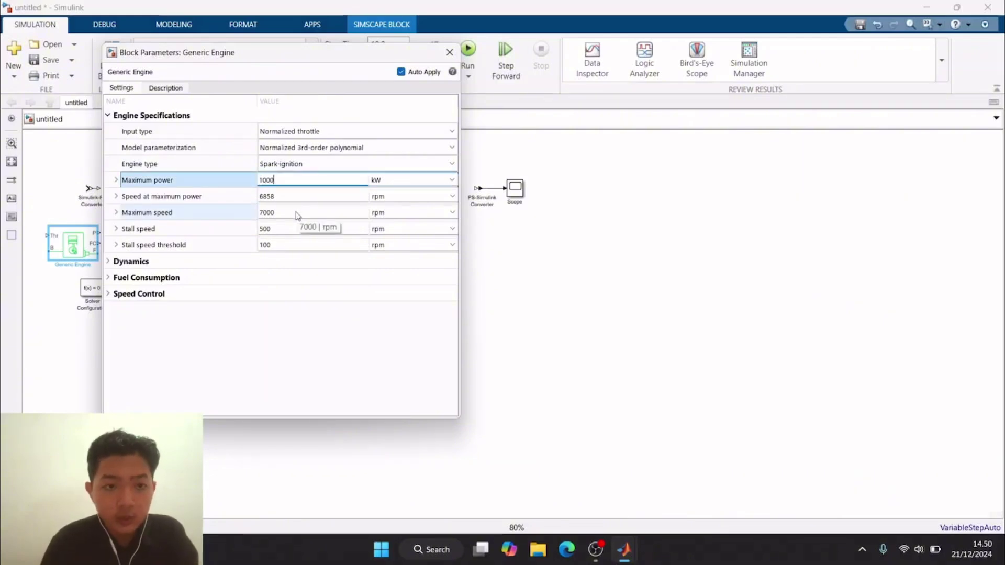
# Step: Set the engine's speed at maximum power to 11870 rpm
pyautogui.click(298, 198)
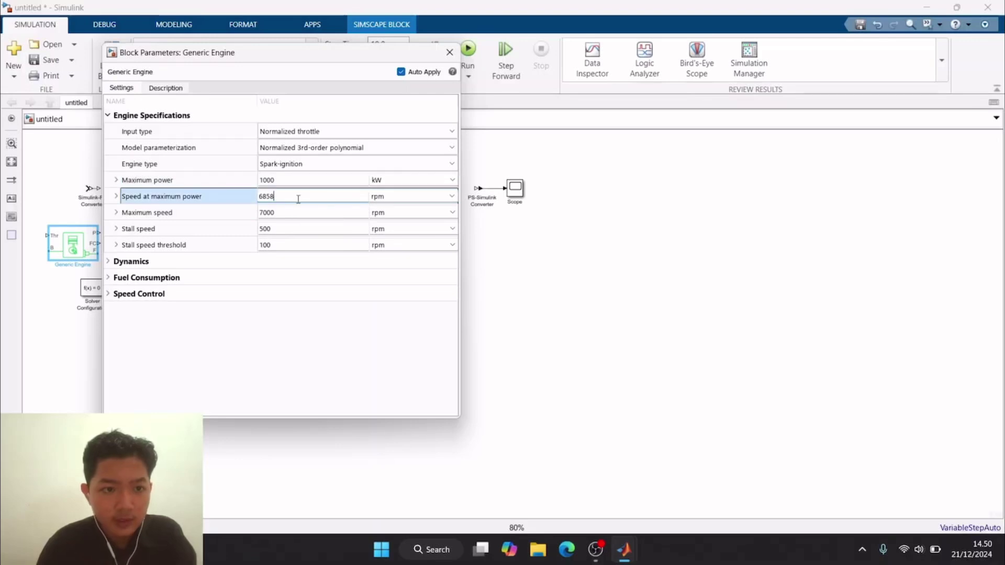
pyautogui.press('BackSpace')
pyautogui.press('BackSpace')
pyautogui.press('BackSpace')
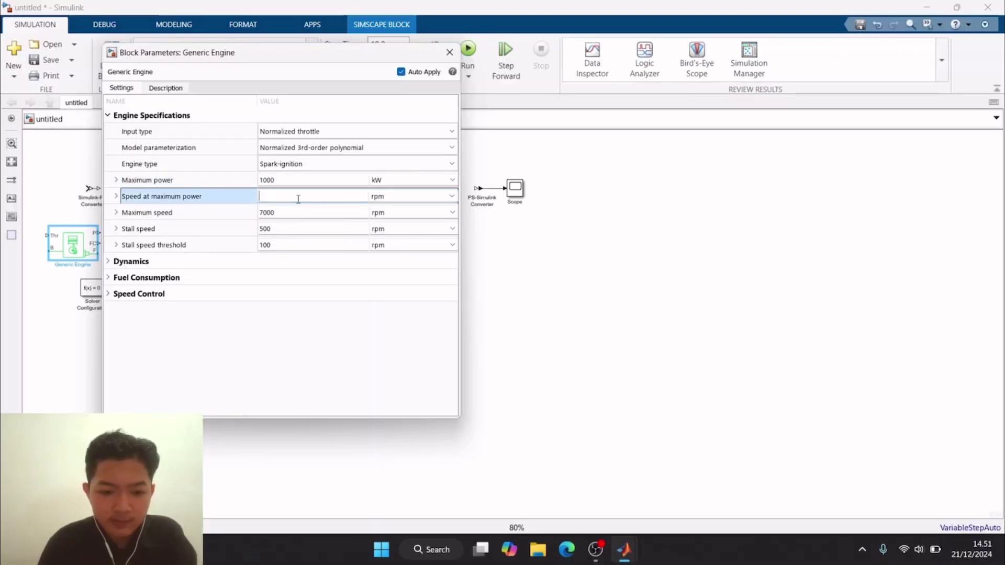
pyautogui.write('11870')
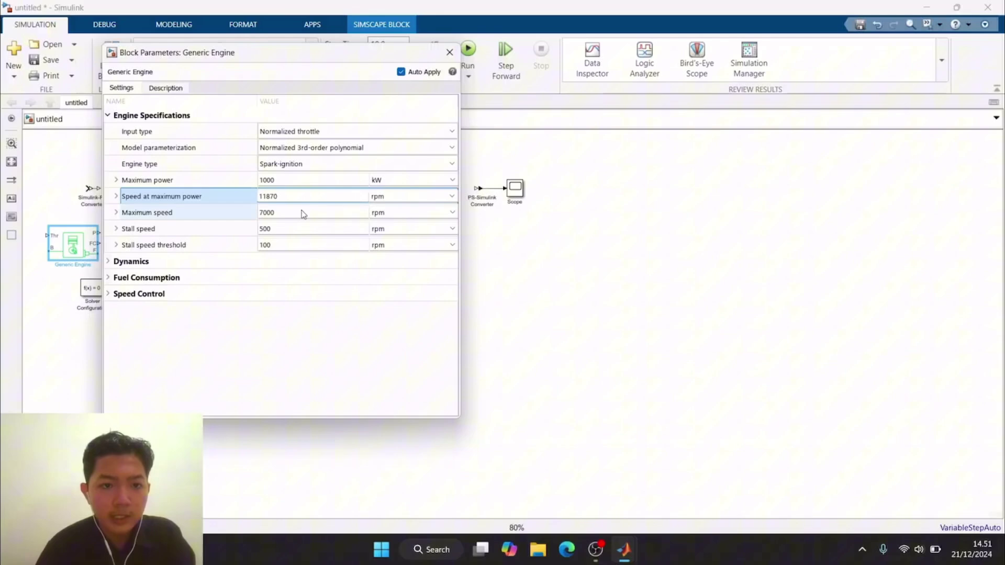
# Step: Set the engine's maximum speed to 13500 rpm
pyautogui.click(302, 212)
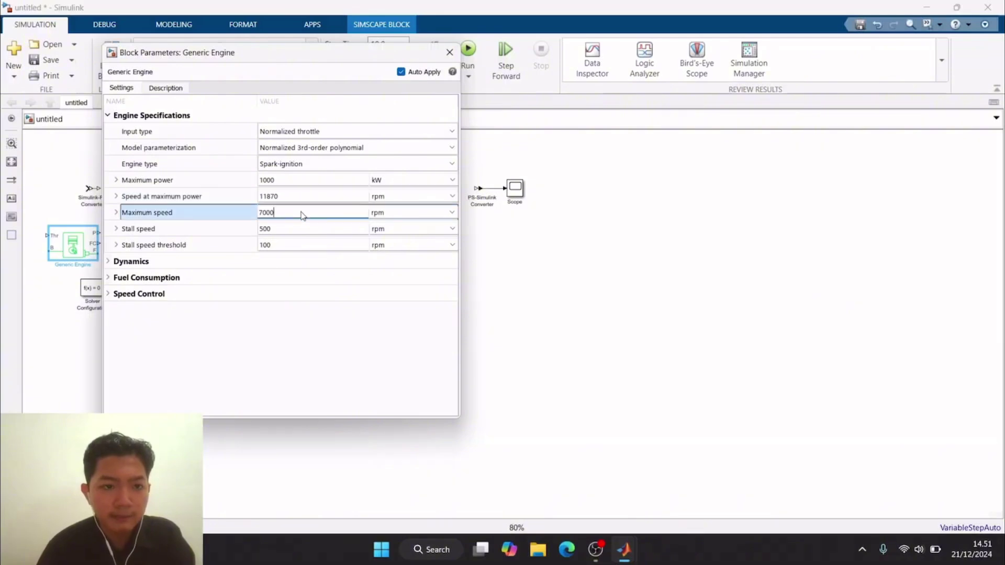
pyautogui.press('BackSpace')
pyautogui.press('BackSpace')
pyautogui.press('BackSpace')
pyautogui.write('135')
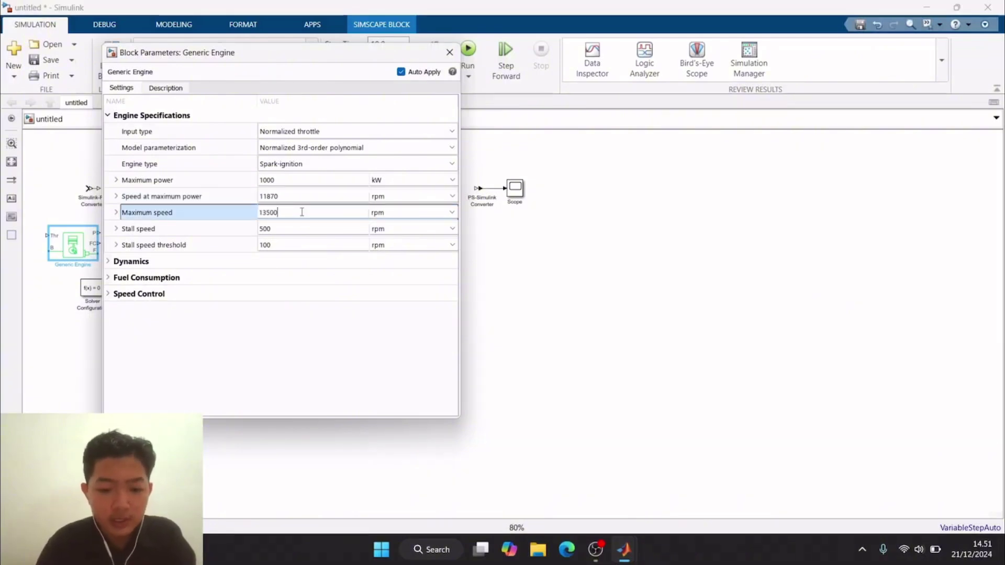
pyautogui.press('Return')
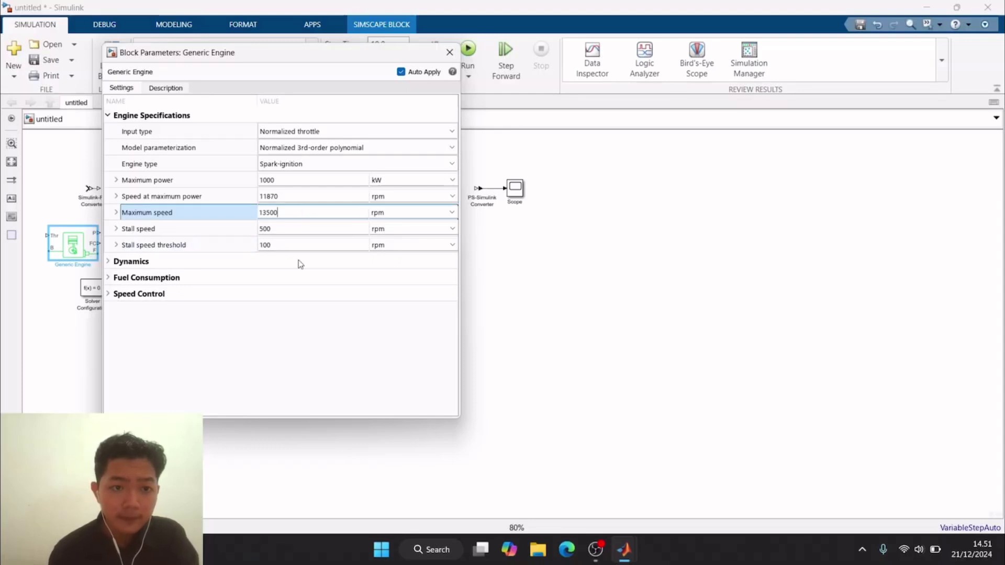
# Step: Set the engine's Inertia option to Specify inertia and initial velocity, with an engine inertia of 0.2 kg*m^2, and close the block parameters
pyautogui.click(109, 262)
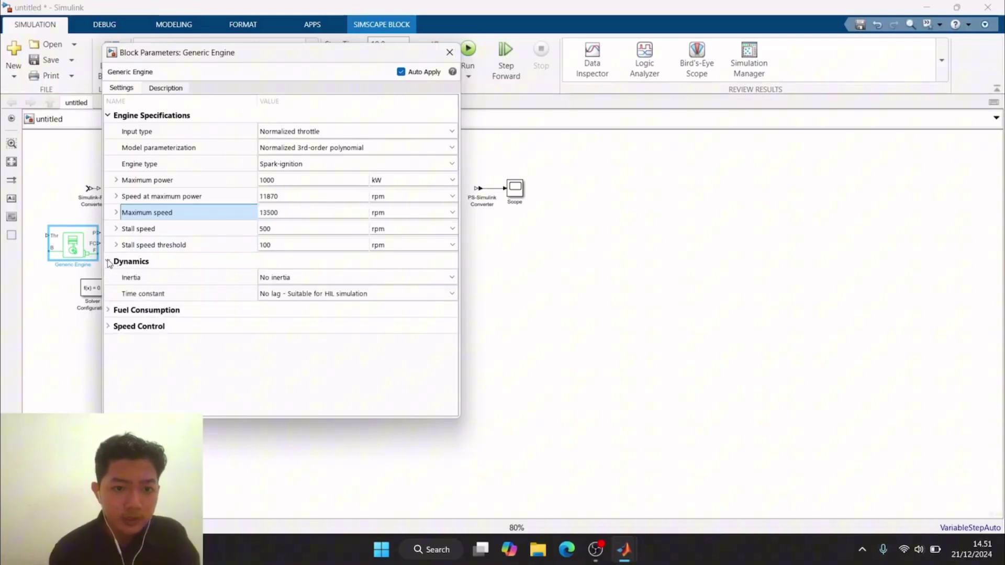
pyautogui.click(292, 283)
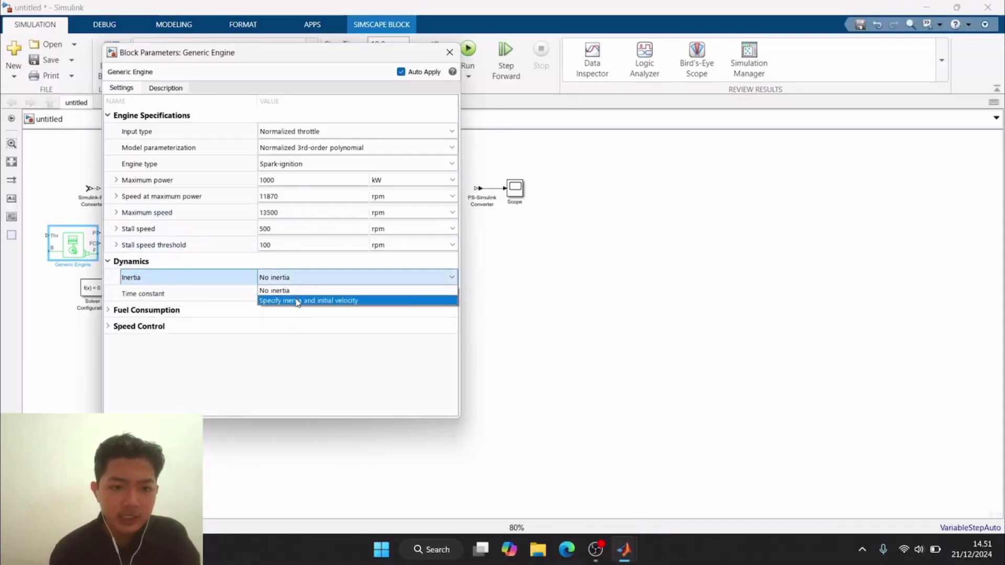
pyautogui.click(335, 302)
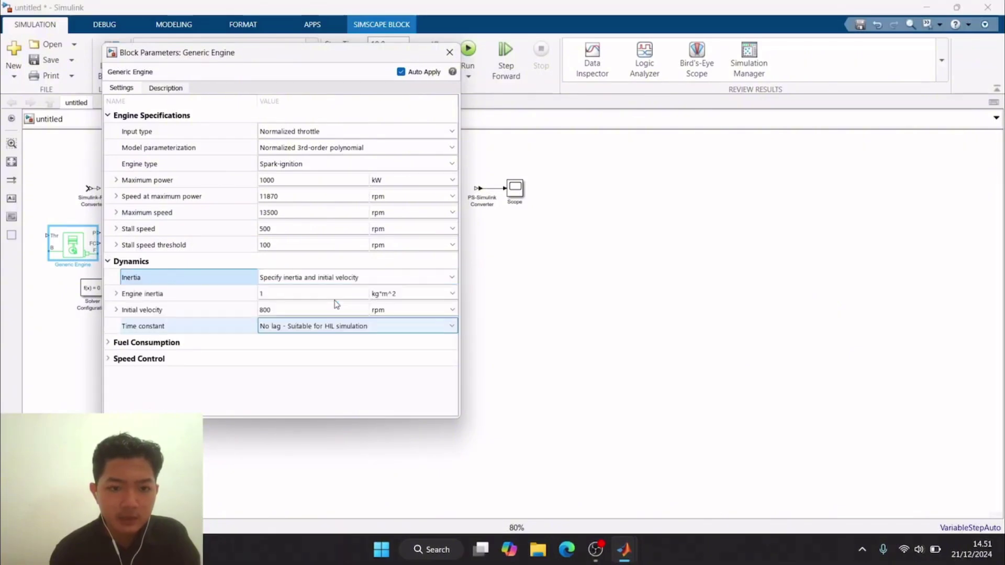
pyautogui.click(282, 292)
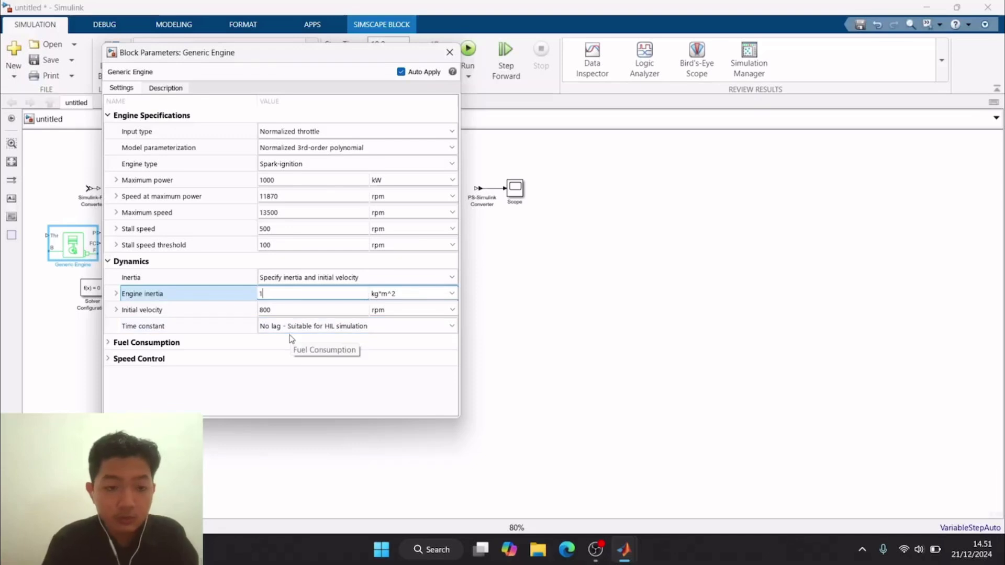
pyautogui.press('BackSpace')
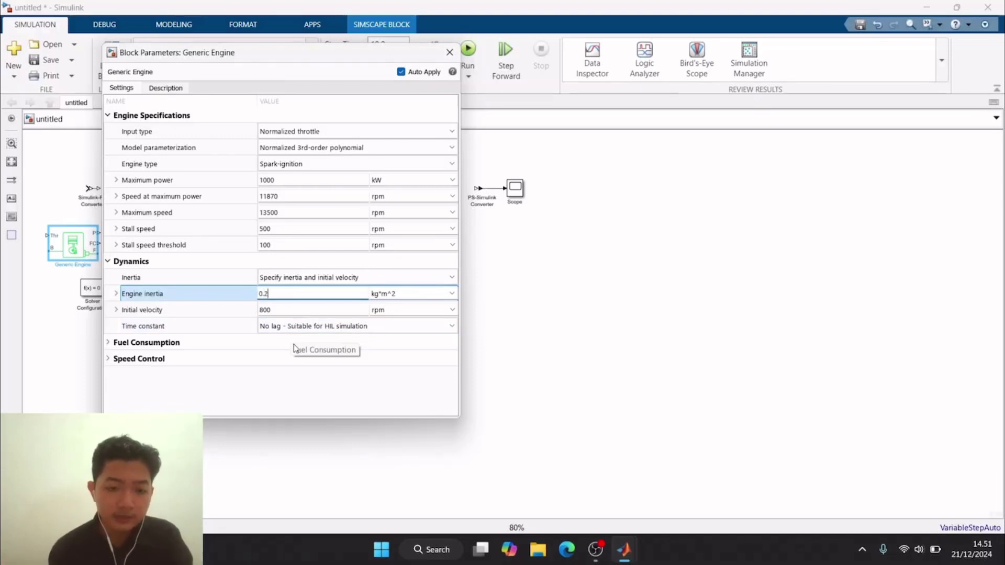
pyautogui.click(107, 343)
pyautogui.click(108, 375)
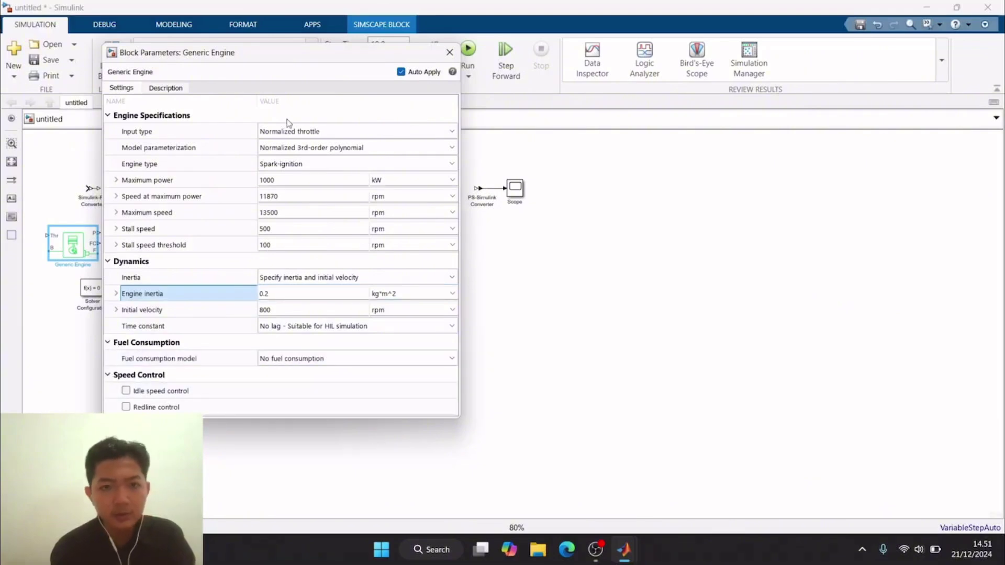
pyautogui.click(448, 53)
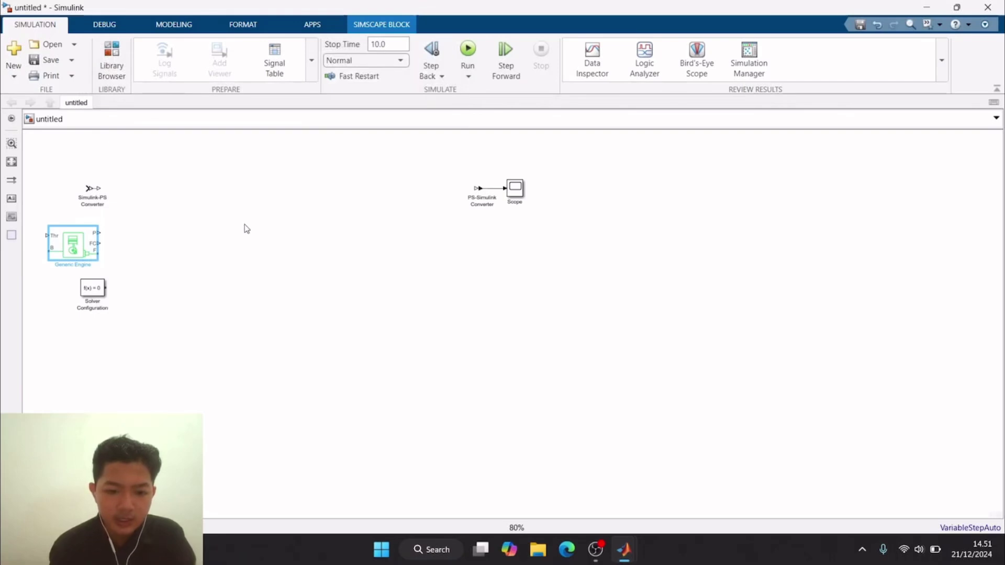
# Step: Add a Mechanical Rotational Reference block below the Generic Engine, beside the Solver Configuration block
pyautogui.doubleClick(36, 297)
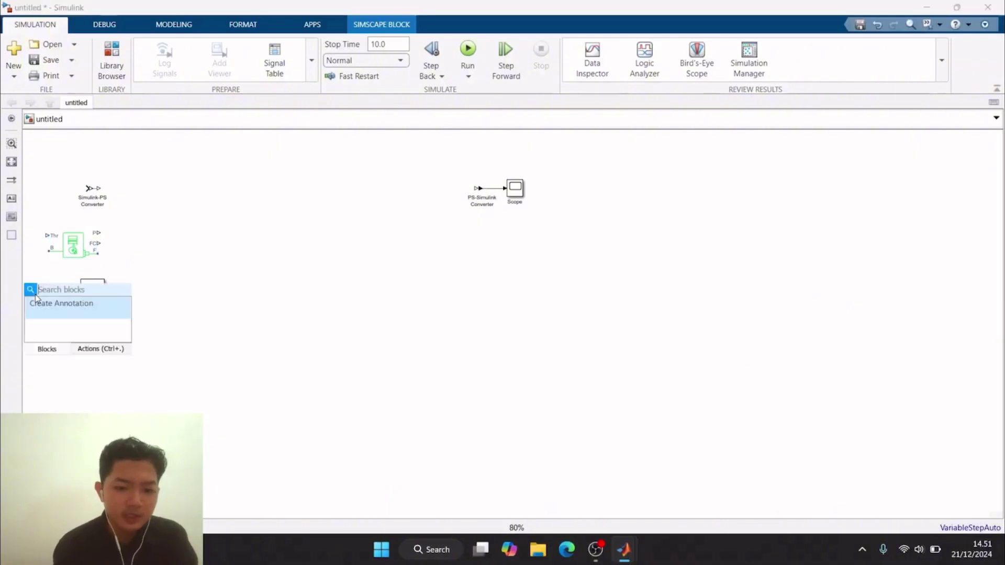
pyautogui.write('mecha')
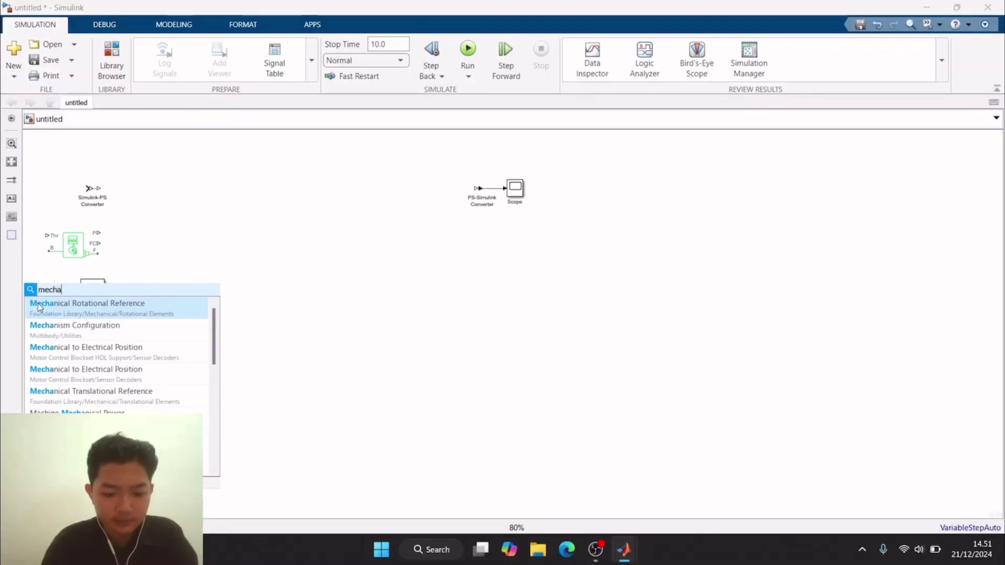
pyautogui.click(38, 307)
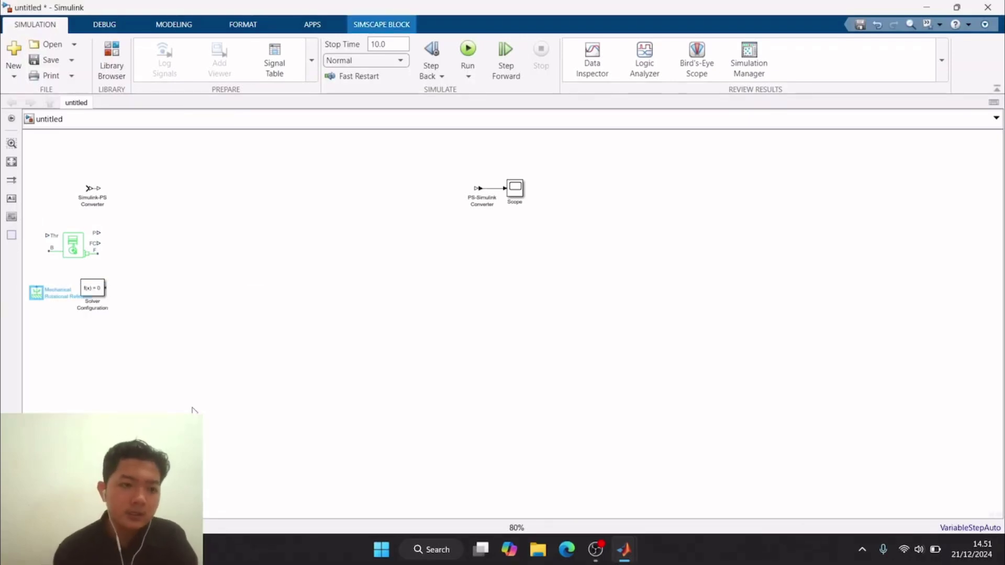
pyautogui.moveTo(42, 301); pyautogui.dragTo(45, 311)
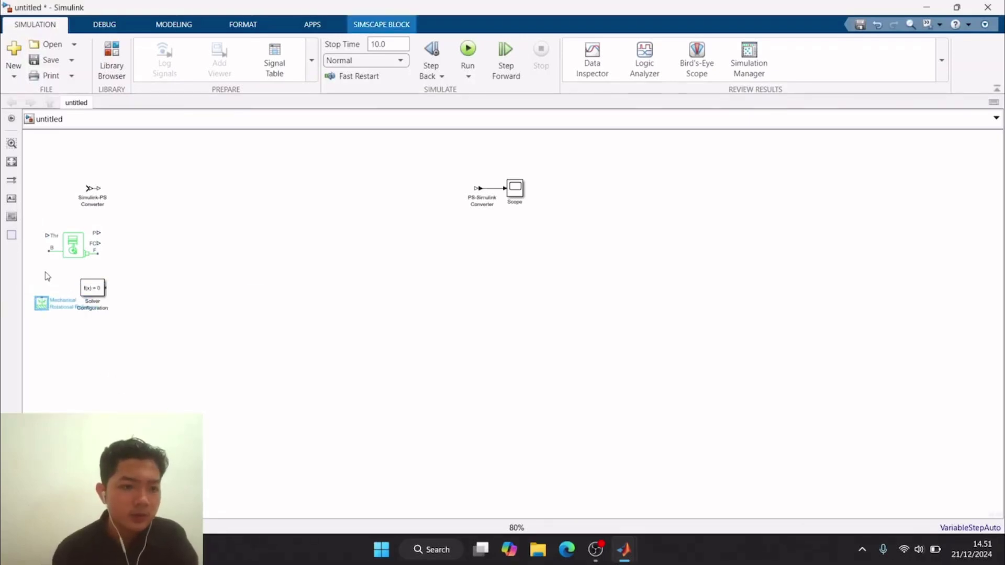
# Step: Connect the Generic Engine's B port to the Mechanical Rotational Reference block
pyautogui.click(48, 251)
pyautogui.click(44, 293)
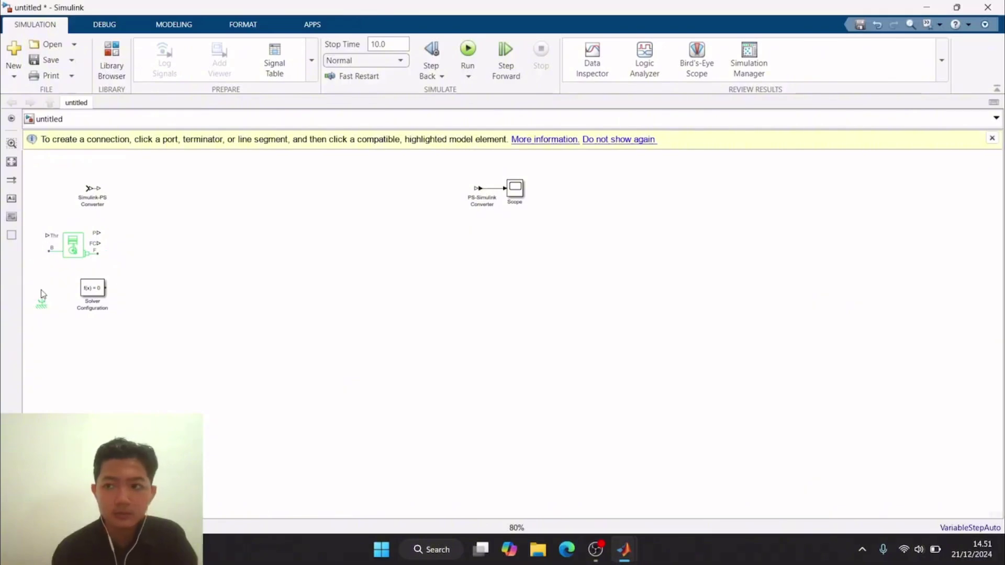
pyautogui.click(993, 138)
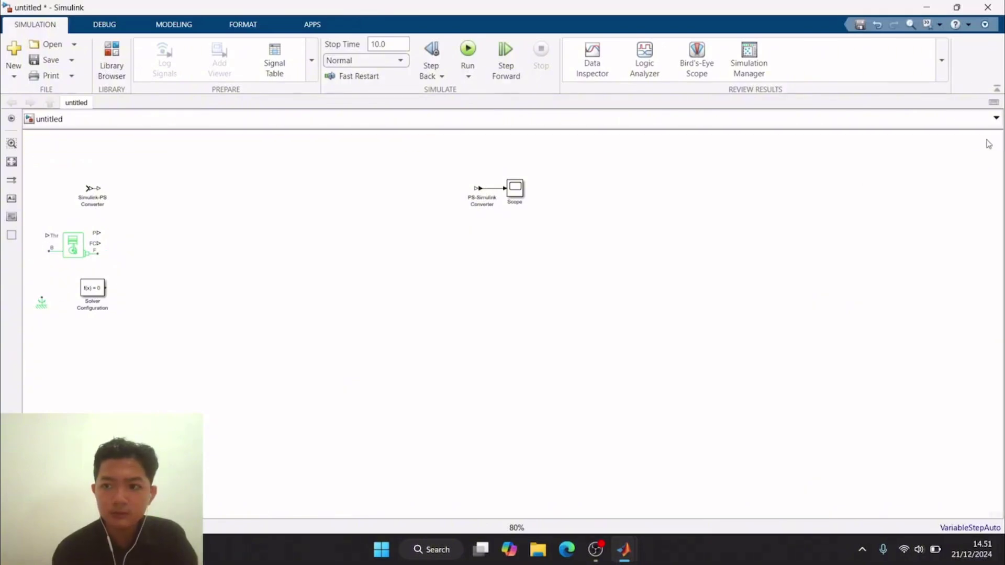
pyautogui.moveTo(48, 251); pyautogui.dragTo(42, 297)
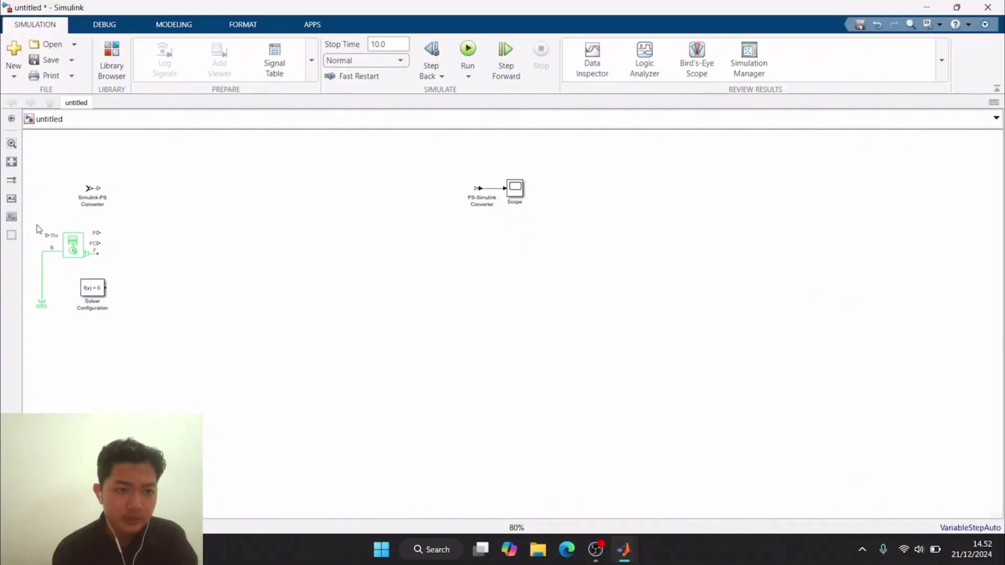
# Step: Add a PS Constant block in front of the Generic Engine, level with its Thr port
pyautogui.doubleClick(30, 238)
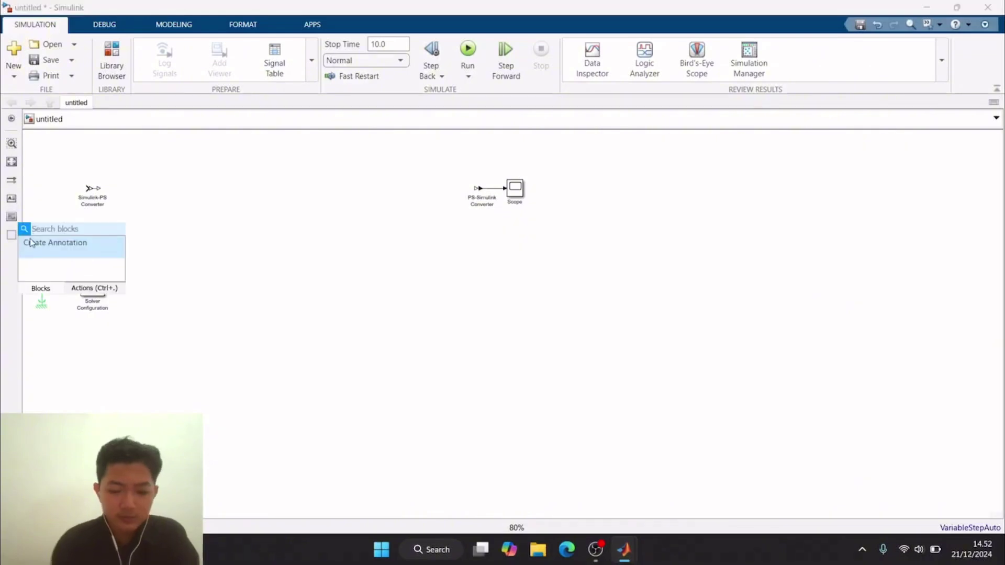
pyautogui.write('ps')
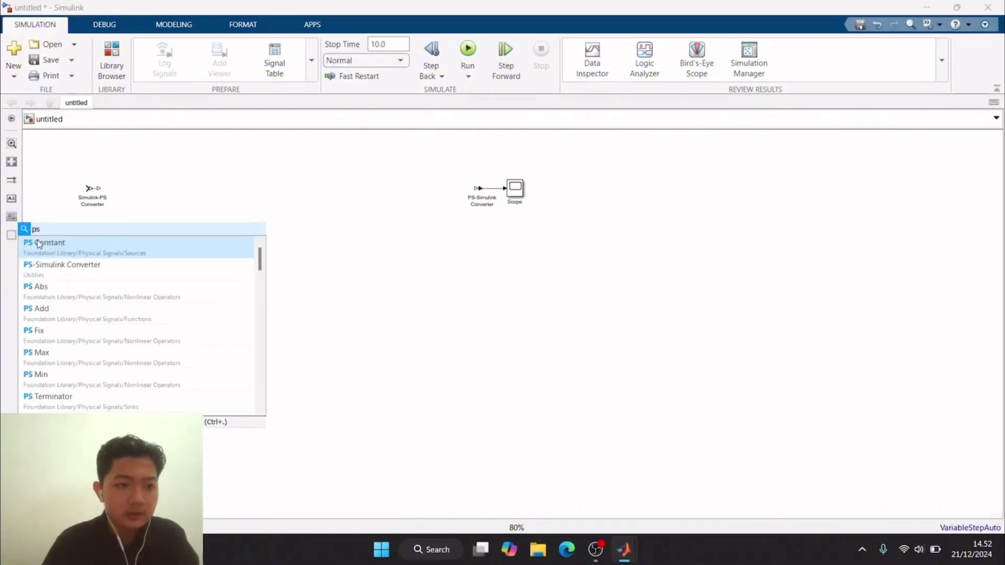
pyautogui.click(32, 242)
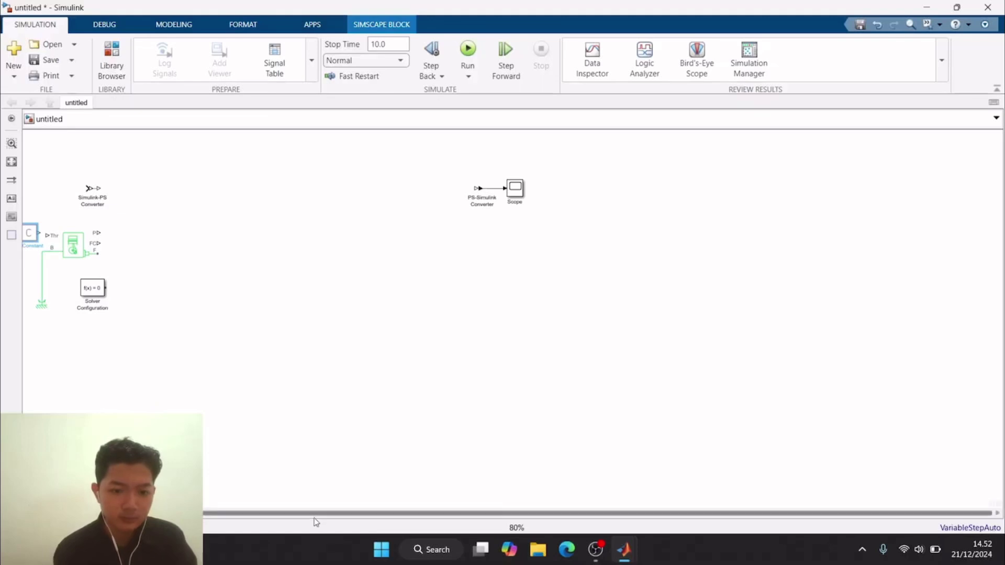
pyautogui.moveTo(314, 516); pyautogui.dragTo(290, 515)
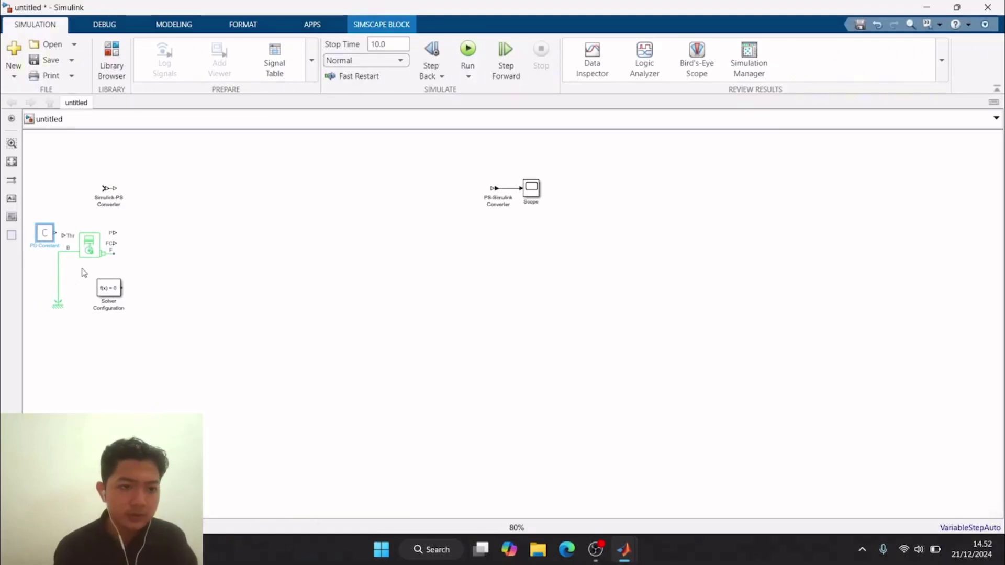
pyautogui.moveTo(49, 238); pyautogui.dragTo(40, 237)
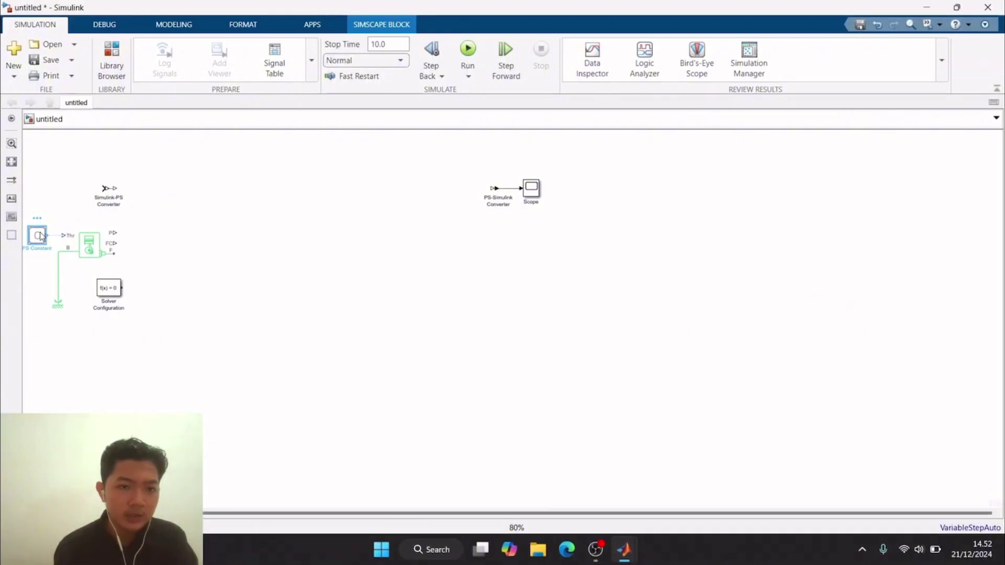
# Step: Set the PS Constant block's constant to 0.5 and close its parameters
pyautogui.doubleClick(38, 235)
pyautogui.click(221, 180)
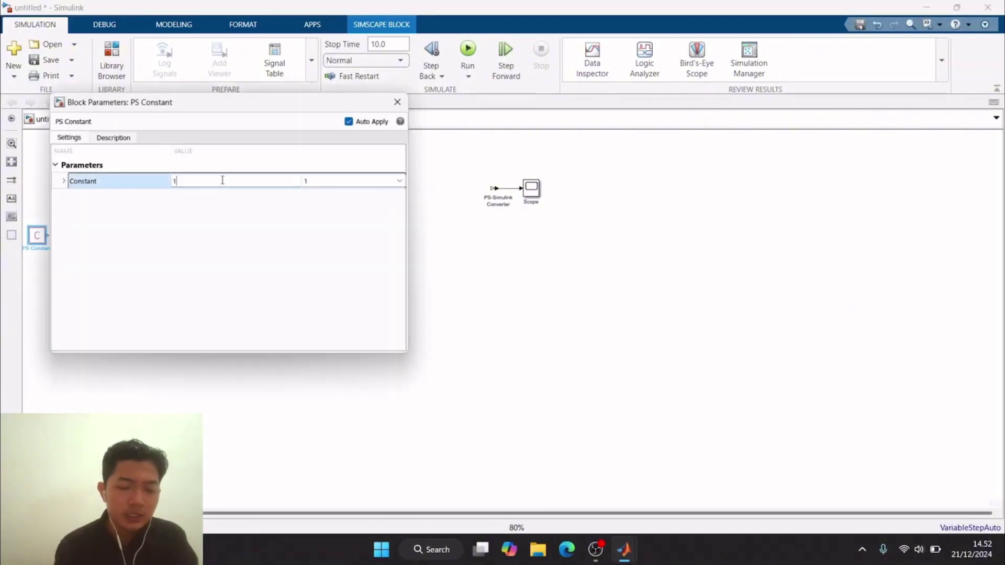
pyautogui.press('BackSpace')
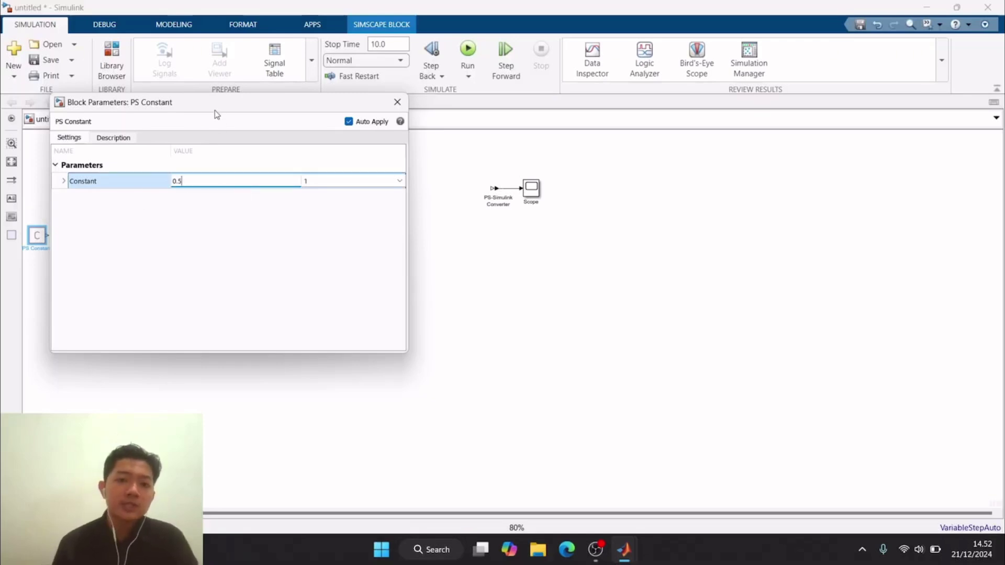
pyautogui.click(405, 103)
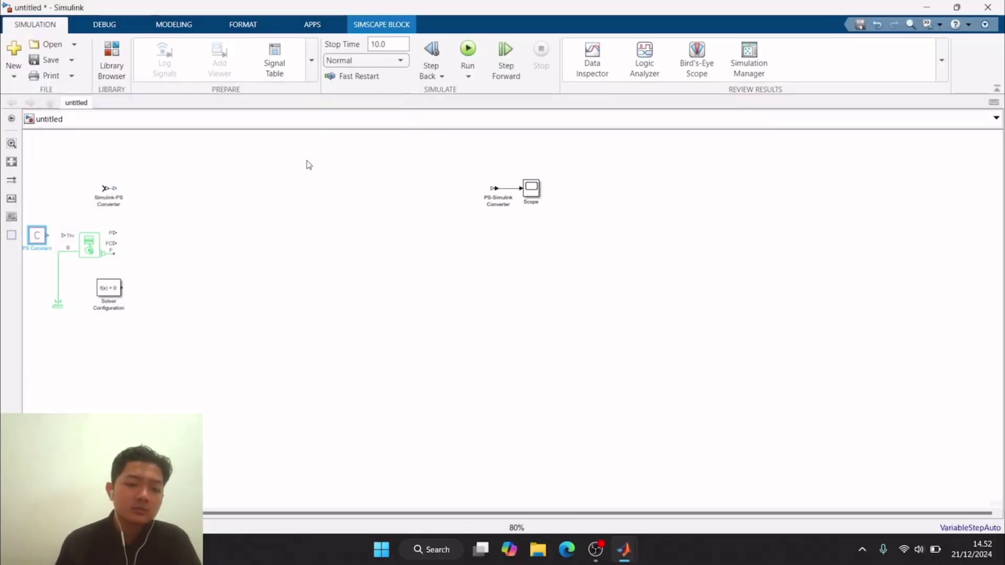
# Step: Connect the PS Constant block's output to the Generic Engine's Thr port
pyautogui.moveTo(48, 235); pyautogui.dragTo(62, 236)
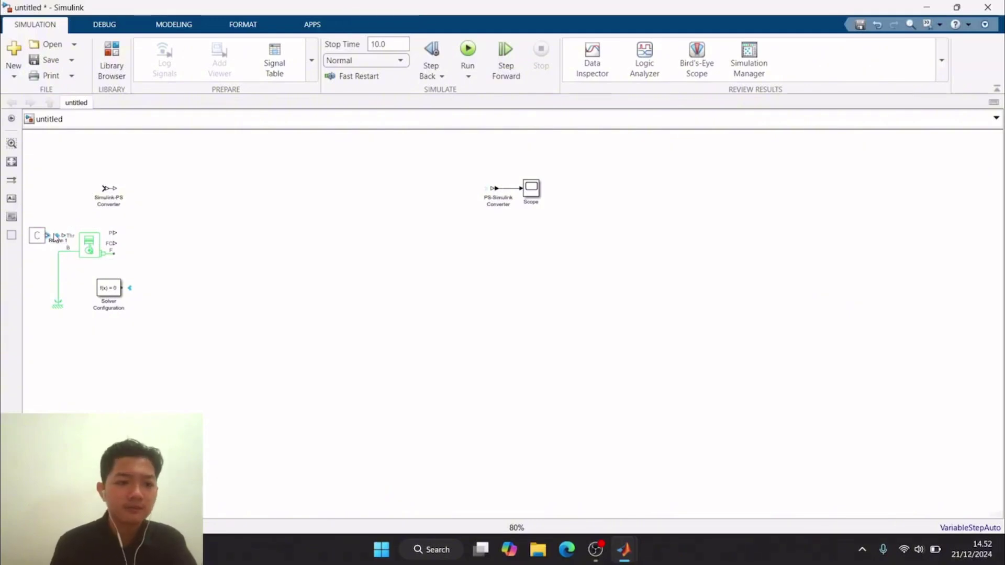
pyautogui.hotkey('ctrl', 'z')
pyautogui.moveTo(49, 234); pyautogui.dragTo(63, 236)
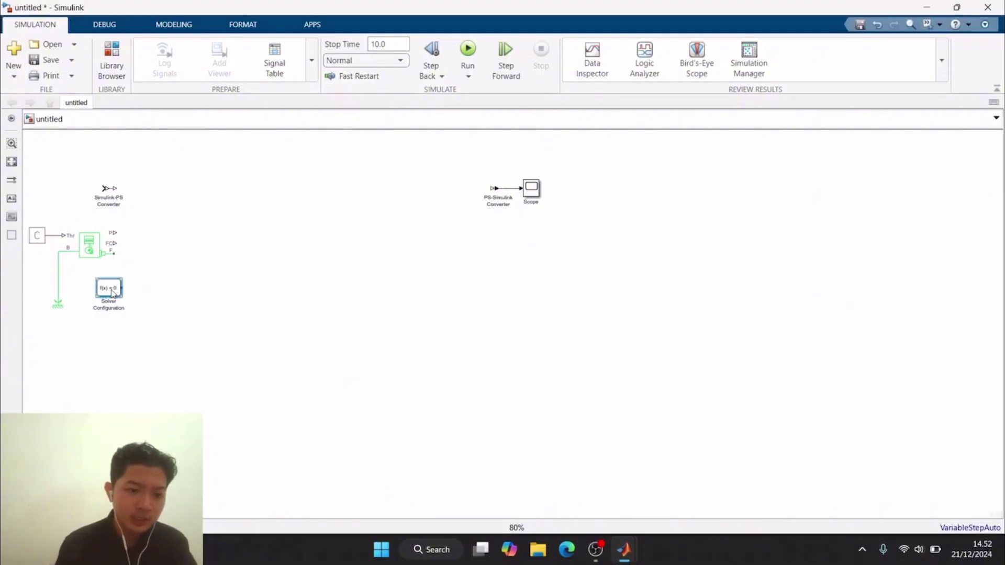
# Step: Move the Solver Configuration block just below the Generic Engine, flip it, and connect it to the mechanical reference line
pyautogui.moveTo(112, 294)
pyautogui.mouseDown()
pyautogui.moveTo(99, 294)
pyautogui.moveTo(101, 284)
pyautogui.mouseUp()
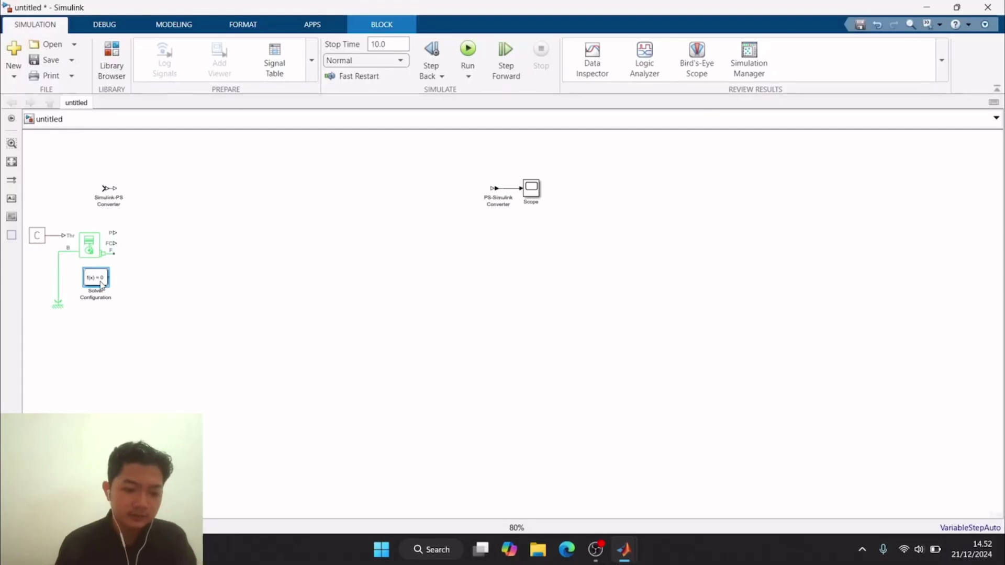
pyautogui.hotkey('ctrl', 'shift', 'i')
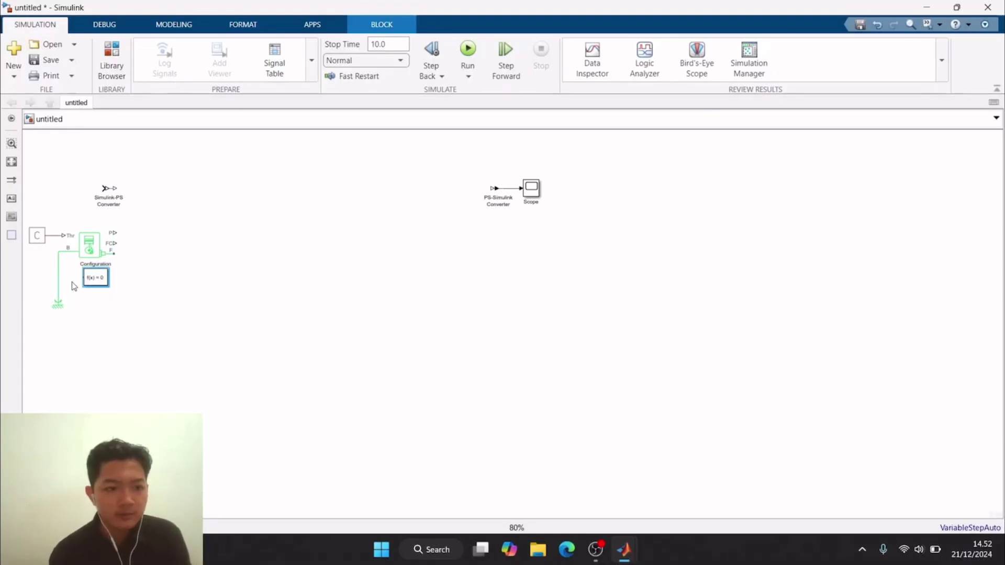
pyautogui.moveTo(79, 277); pyautogui.dragTo(58, 278)
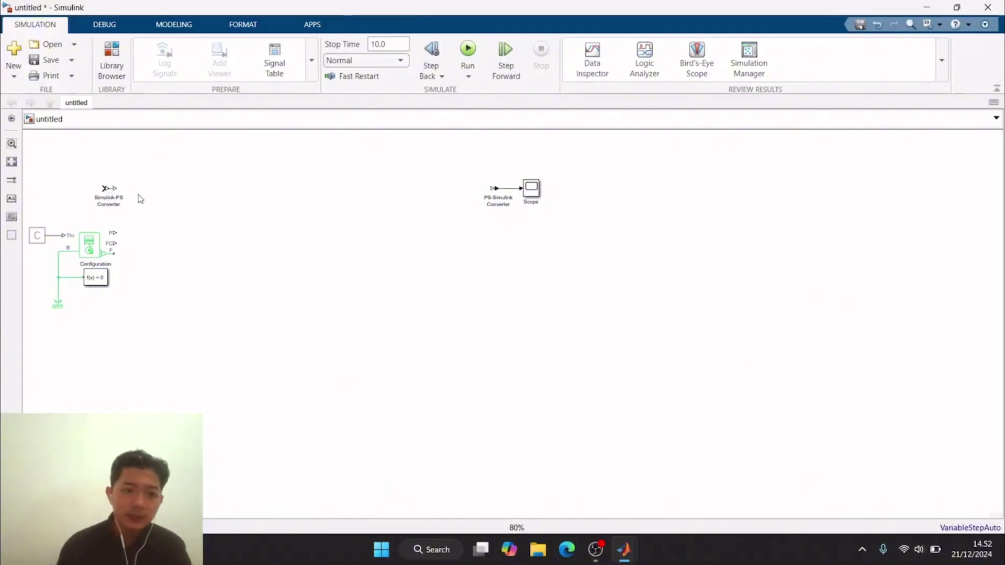
# Step: Delete the Simulink-PS Converter block above the Generic Engine
pyautogui.moveTo(120, 207); pyautogui.dragTo(84, 189)
pyautogui.press('Delete')
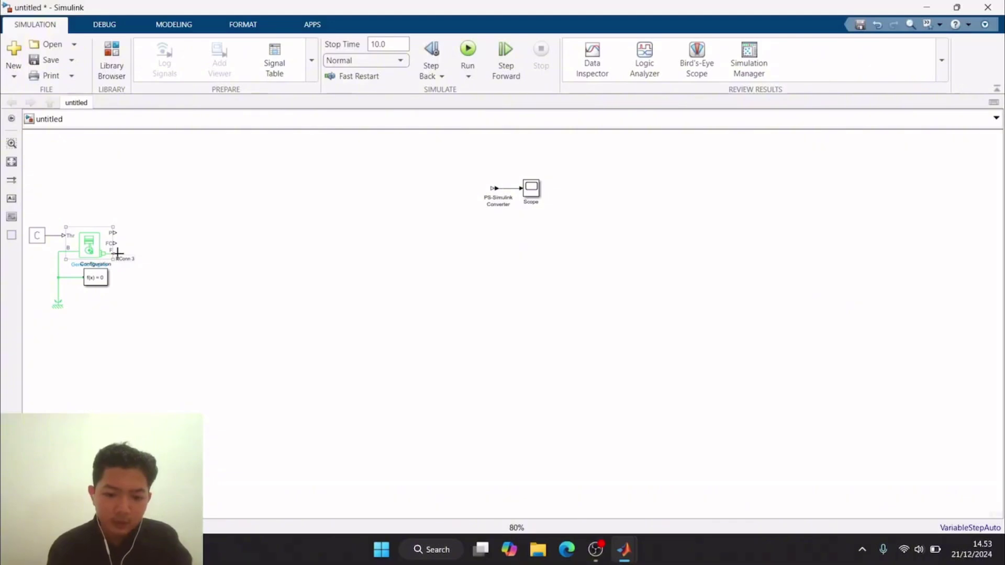
# Step: Add a Driveline Torque Converter block beside the Generic Engine and connect the engine's F port to its I port
pyautogui.doubleClick(148, 257)
pyautogui.write('to')
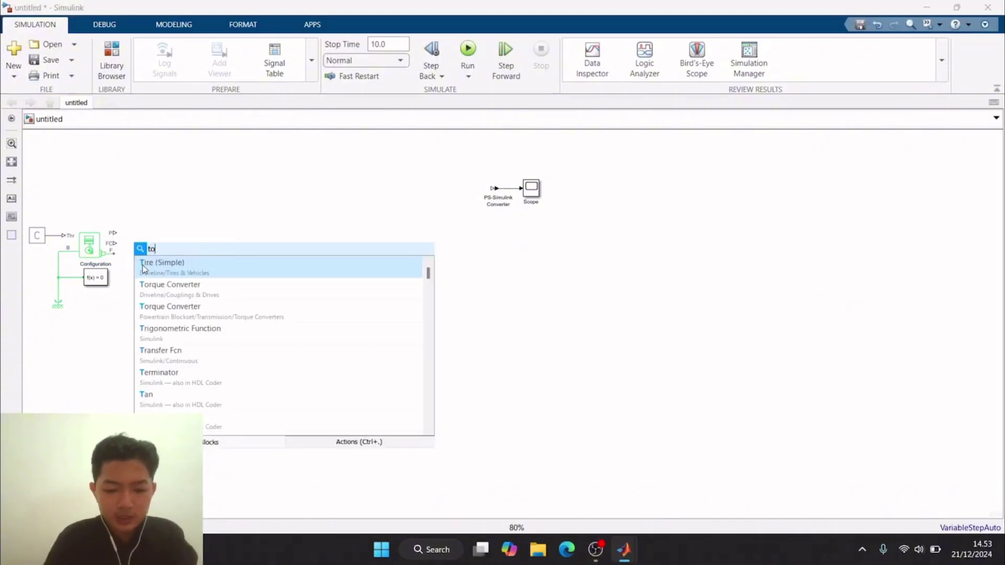
pyautogui.write('rque converter')
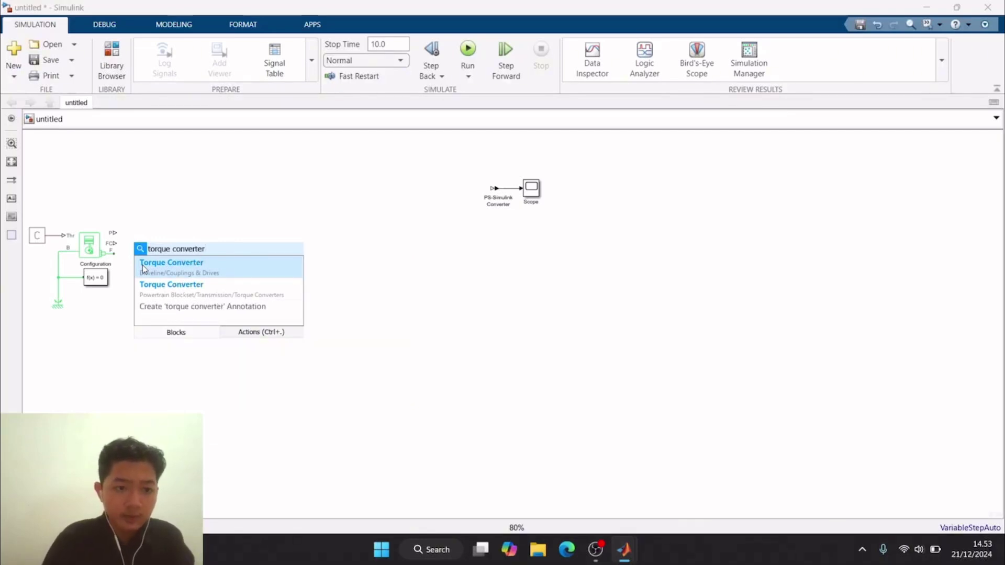
pyautogui.click(155, 272)
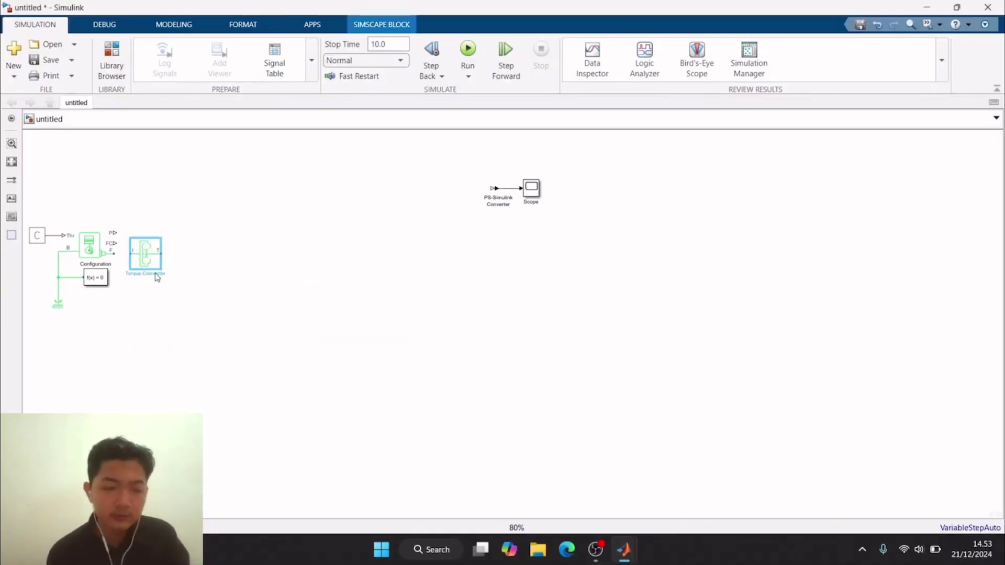
pyautogui.moveTo(104, 253); pyautogui.dragTo(131, 254)
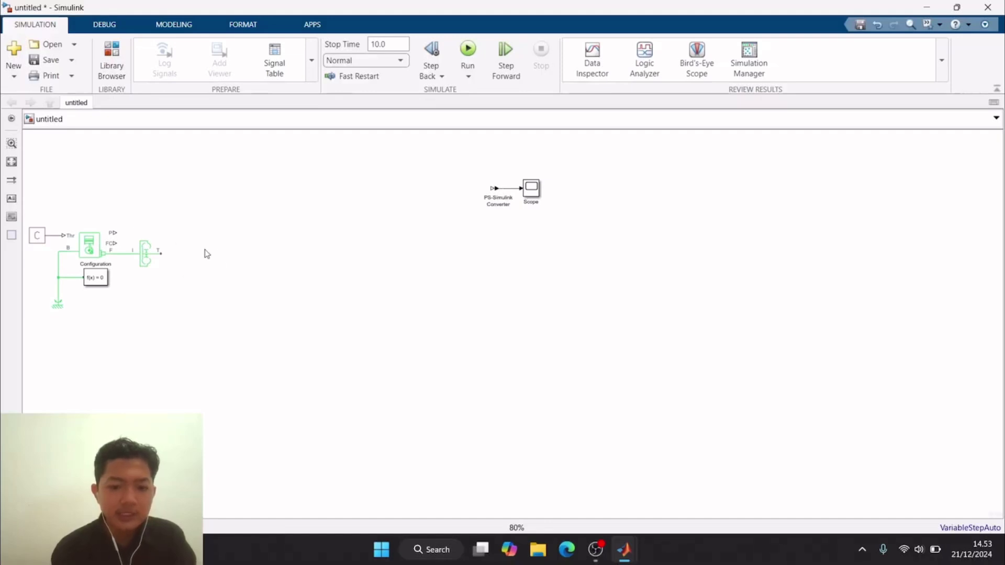
# Step: Add a Foundation Library mechanical rotational Inertia block and connect it to the Torque Converter's T port
pyautogui.doubleClick(187, 286)
pyautogui.write('inertia')
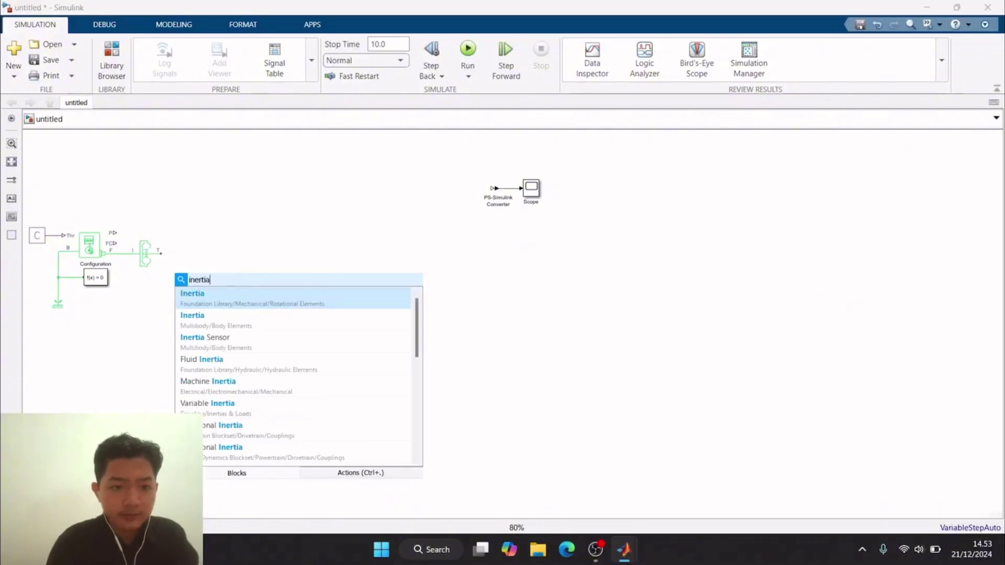
pyautogui.click(224, 301)
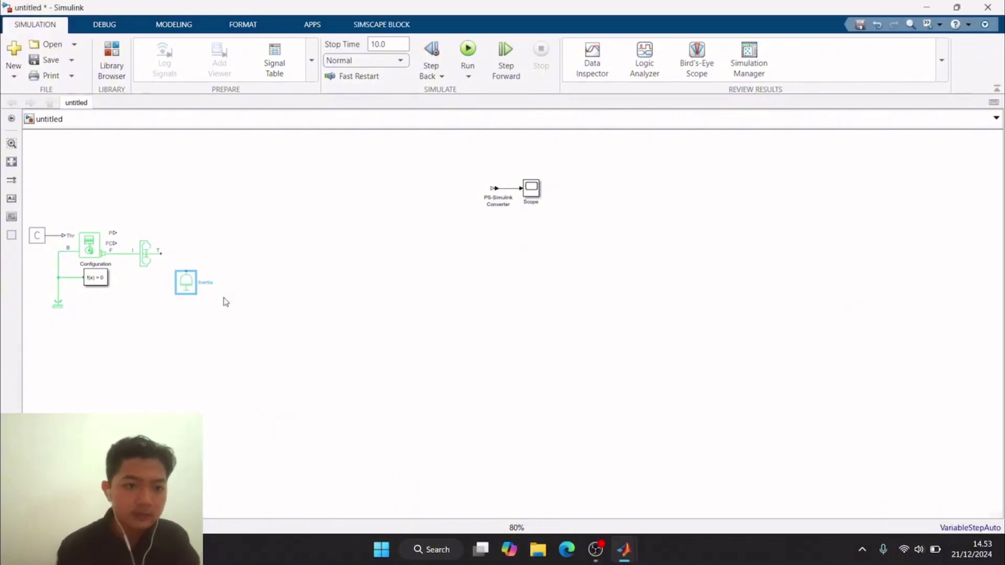
pyautogui.moveTo(164, 253); pyautogui.dragTo(193, 269)
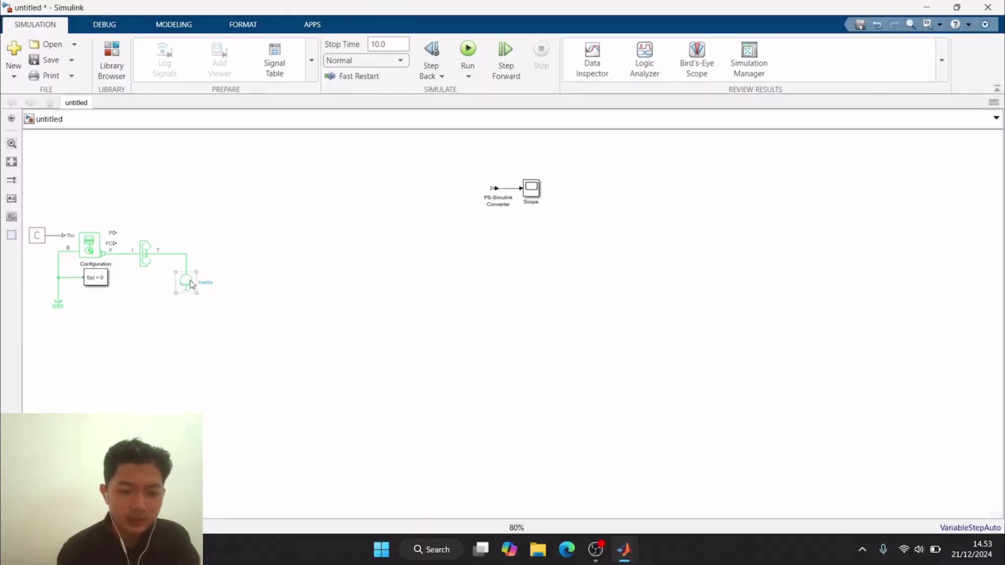
# Step: Set the Inertia block's inertia to 1 kg*m^2
pyautogui.doubleClick(189, 282)
pyautogui.click(379, 173)
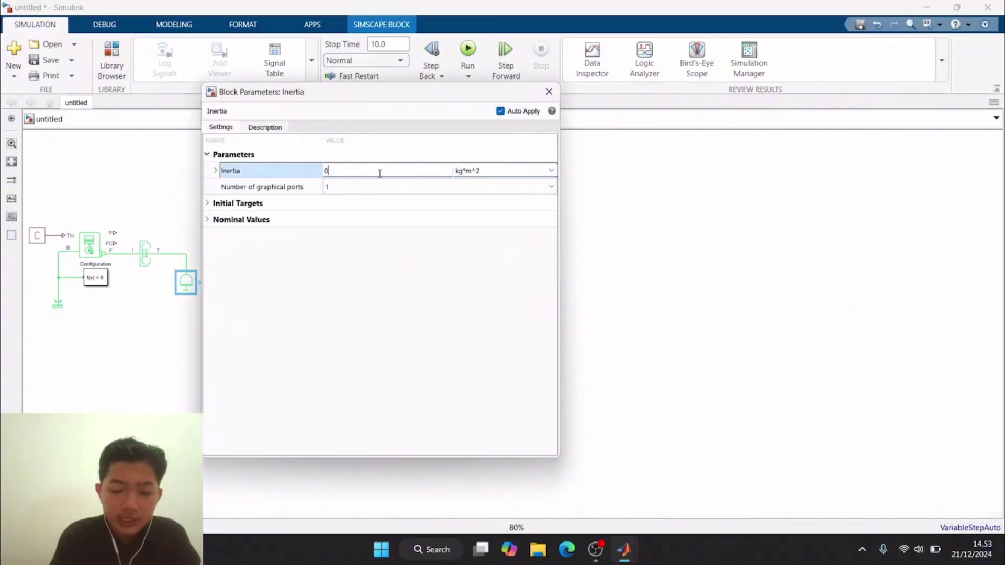
pyautogui.press('BackSpace')
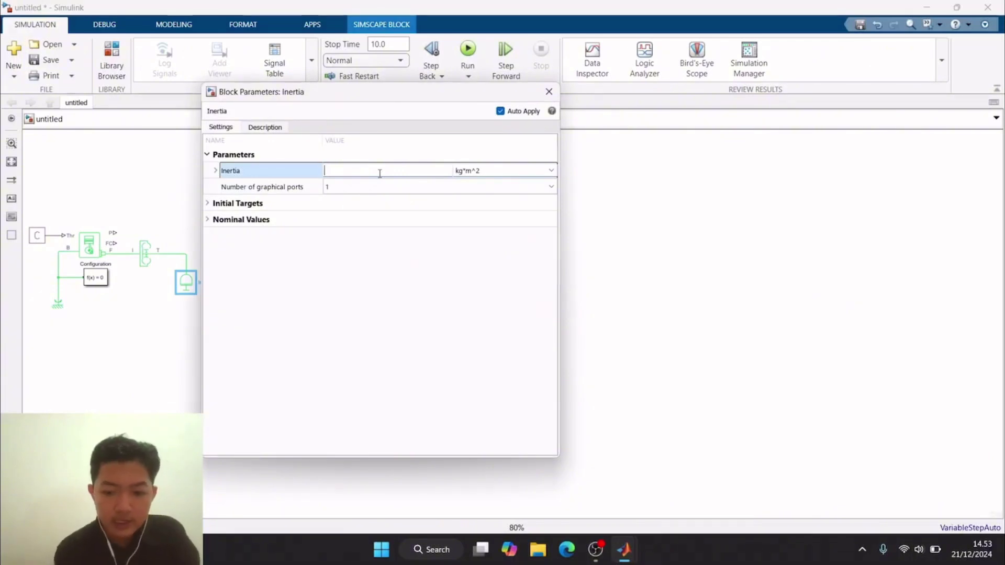
pyautogui.press('Return')
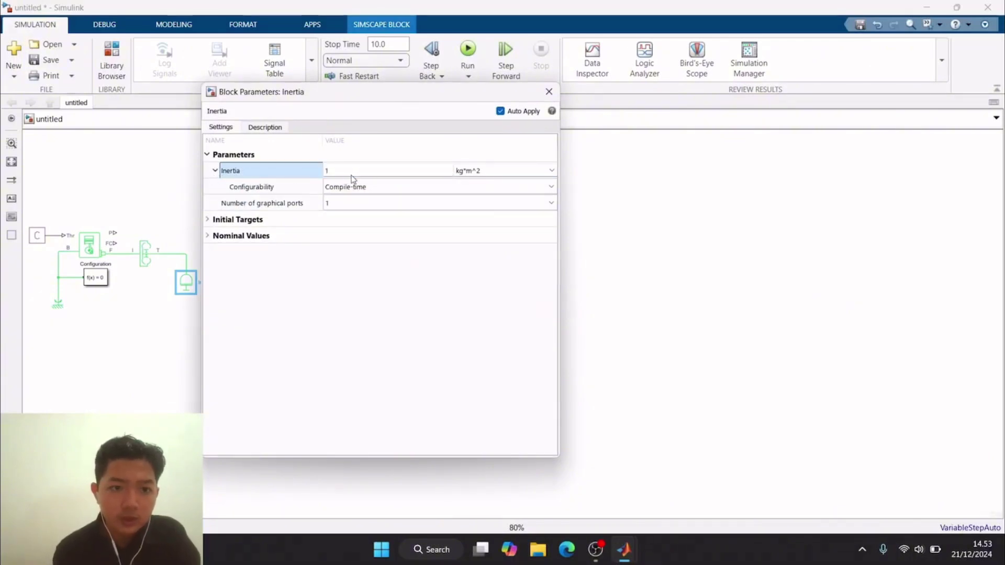
# Step: Set the inertia parameter's configurability to Run-time and close the Inertia block's parameters
pyautogui.click(361, 187)
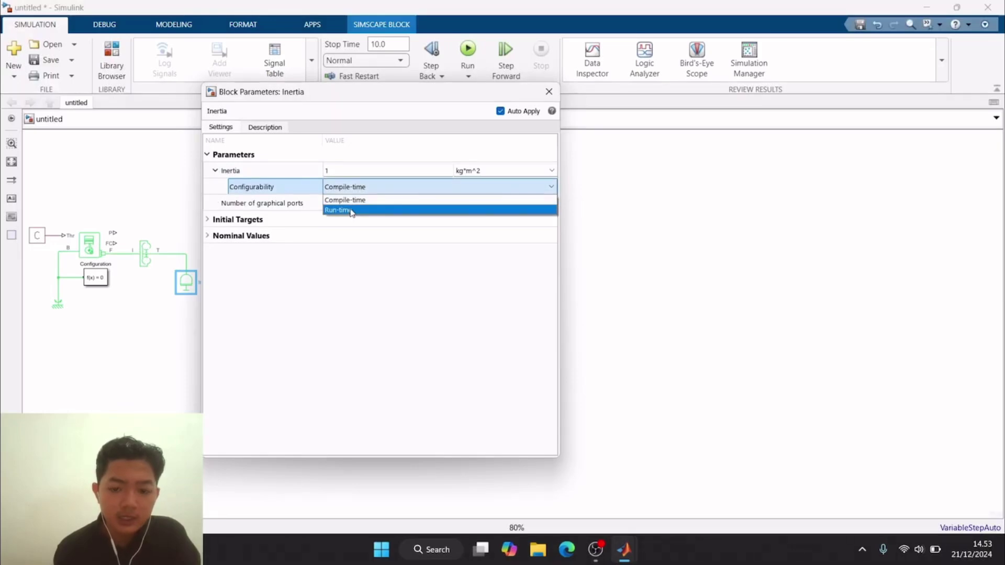
pyautogui.click(351, 209)
pyautogui.click(359, 189)
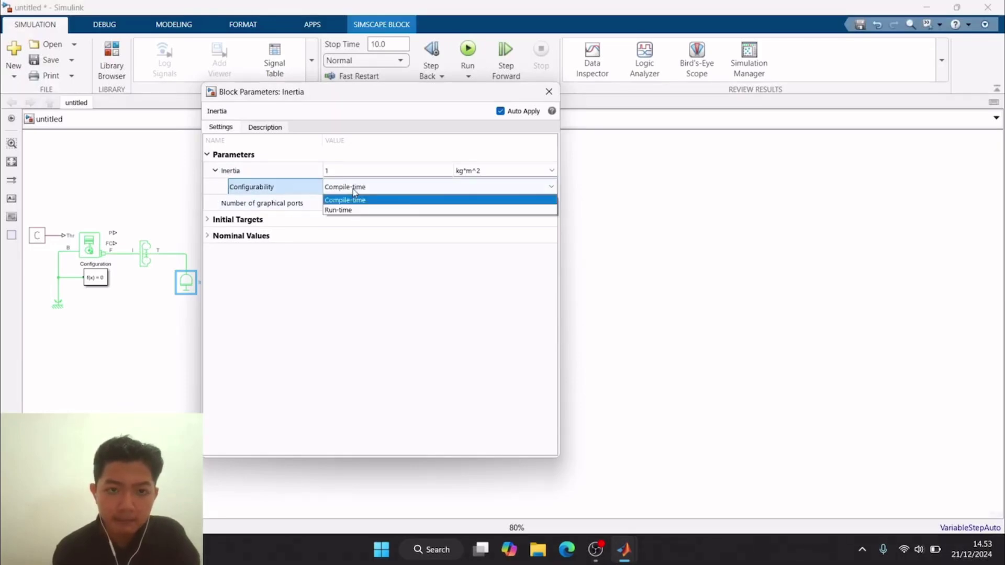
pyautogui.click(349, 210)
pyautogui.click(549, 91)
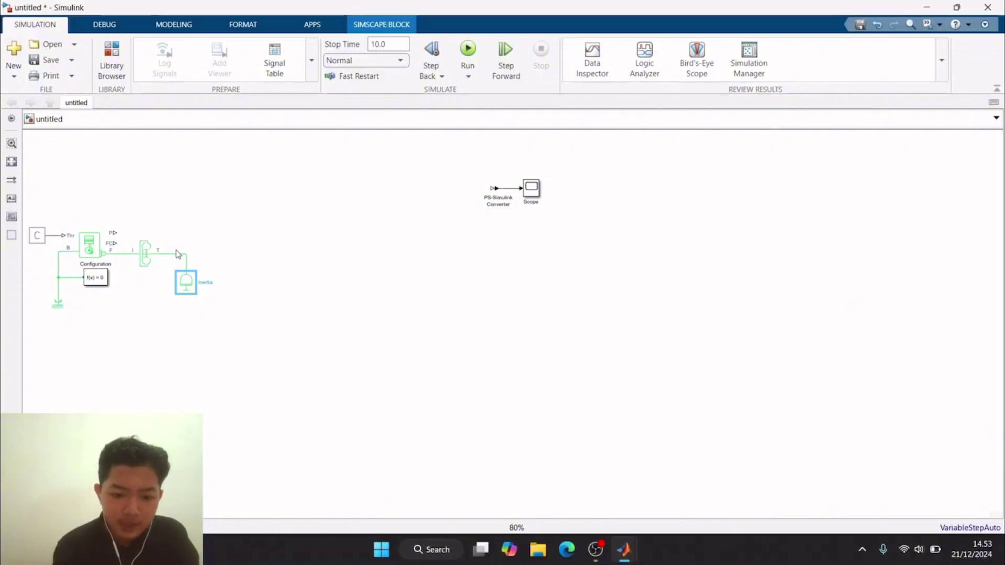
# Step: Add a Simple Gear block level with the Torque Converter and connect its B port to the line between Torque Converter and Inertia
pyautogui.doubleClick(230, 258)
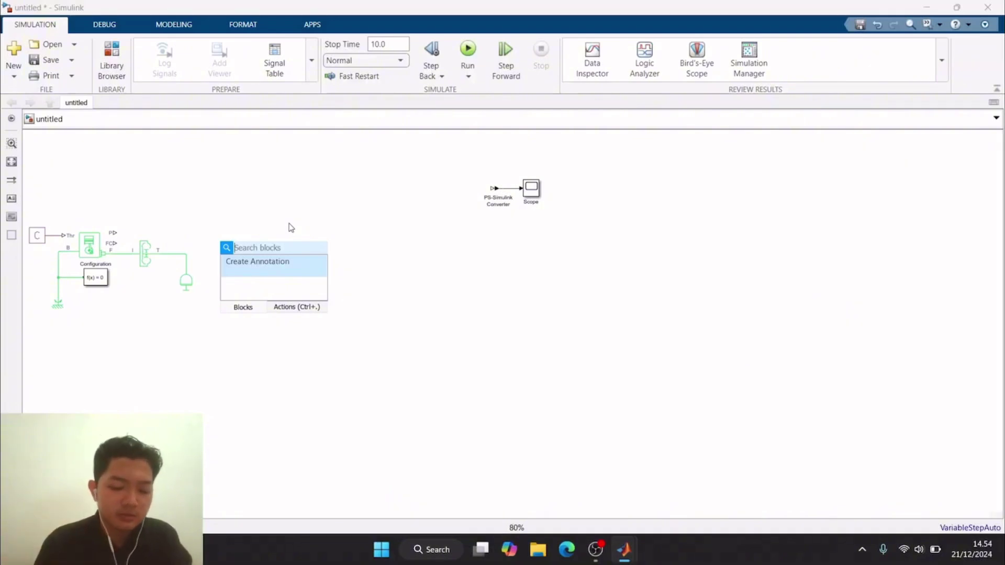
pyautogui.write('simple')
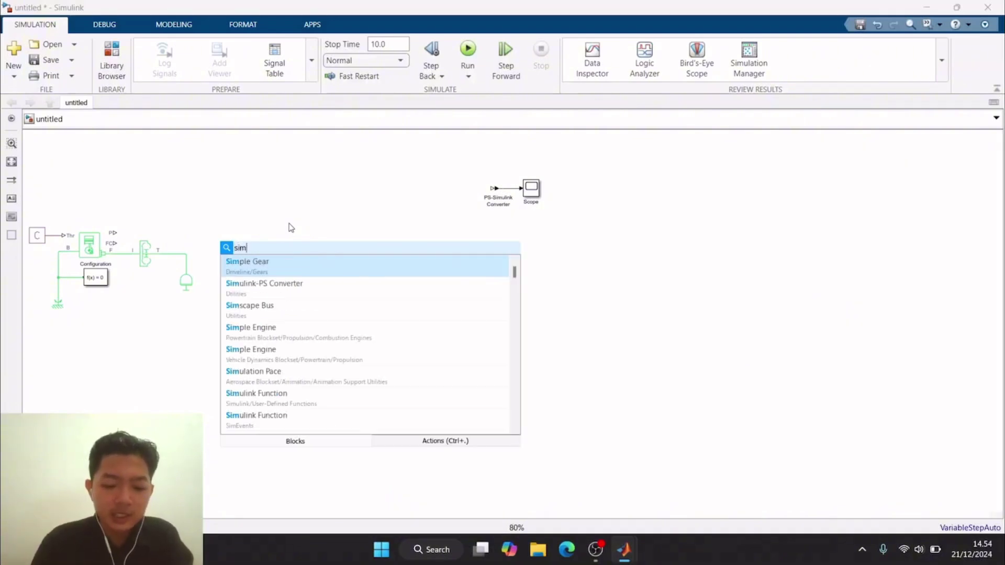
pyautogui.click(304, 262)
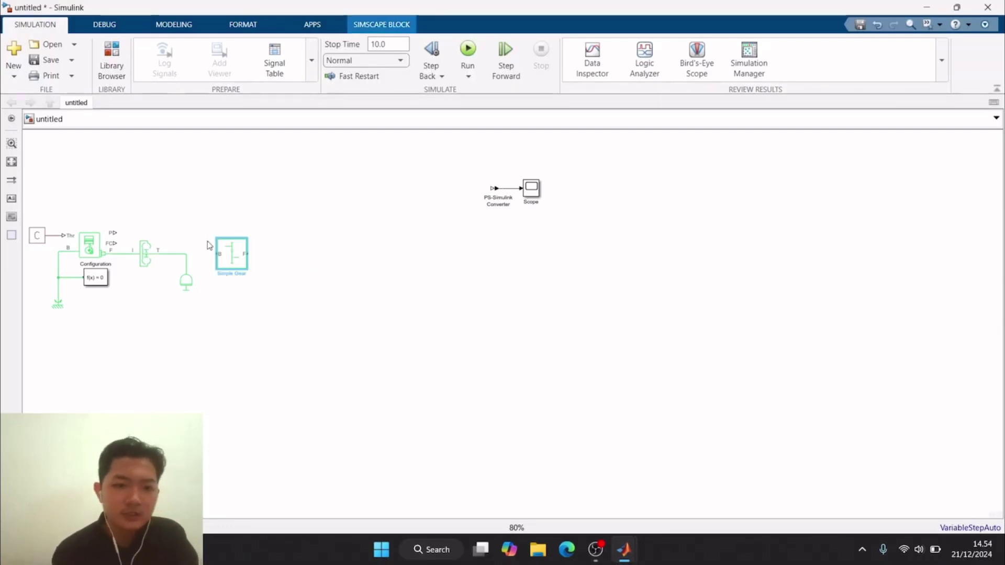
pyautogui.click(239, 252)
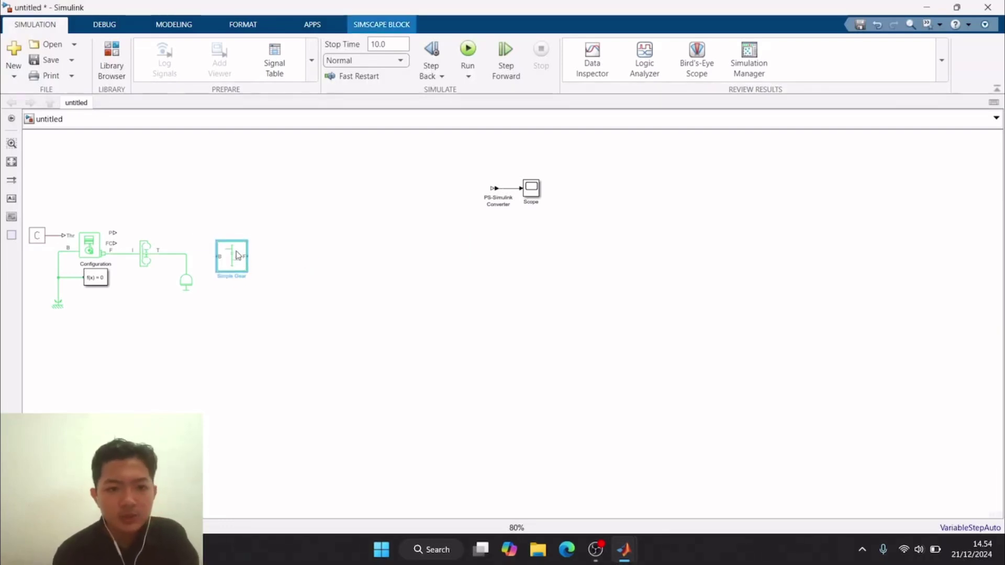
pyautogui.click(186, 260)
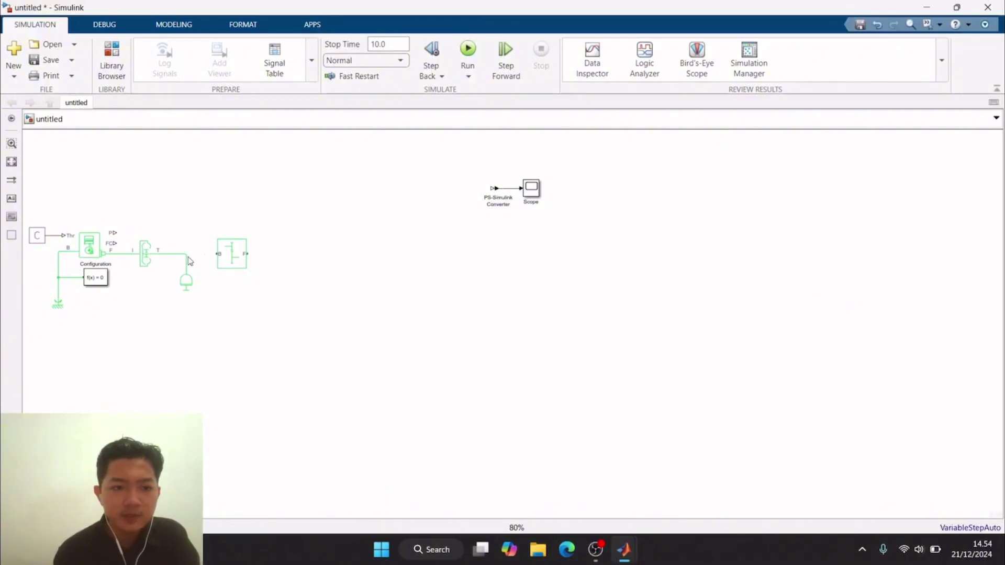
pyautogui.moveTo(186, 254); pyautogui.dragTo(211, 257)
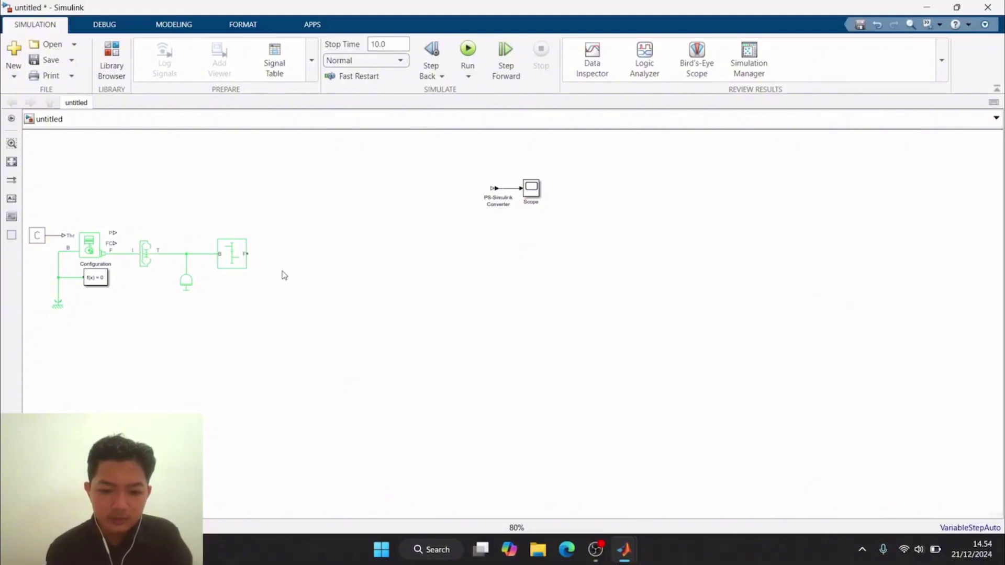
# Step: Set the Simple Gear's output shaft to rotate in the same direction as the input shaft and close its parameters
pyautogui.doubleClick(231, 260)
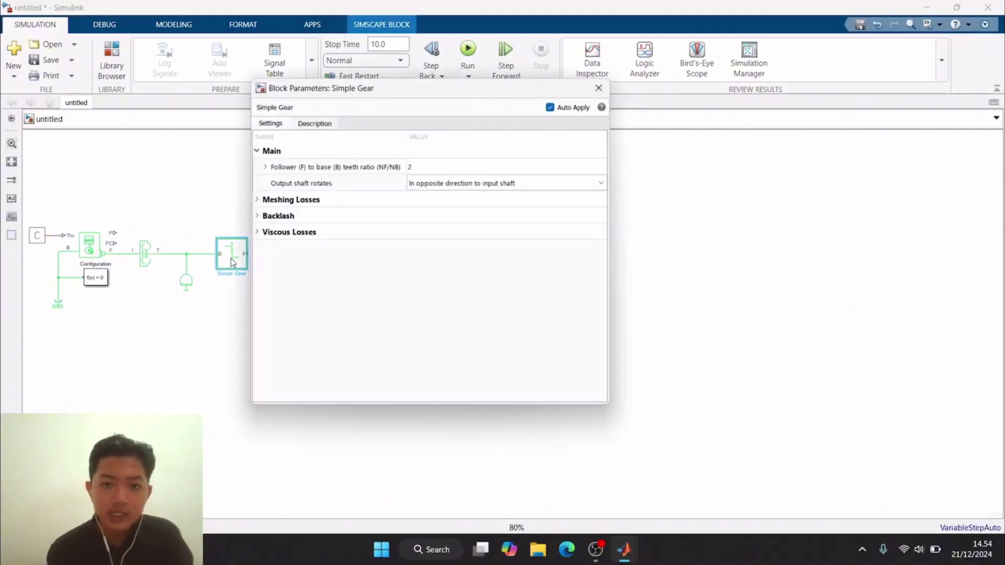
pyautogui.click(436, 188)
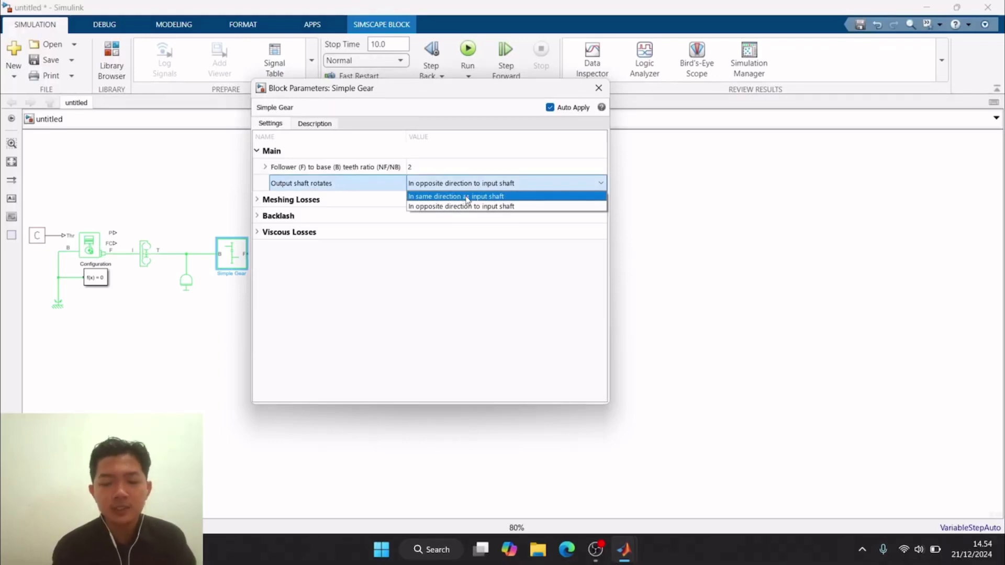
pyautogui.click(466, 198)
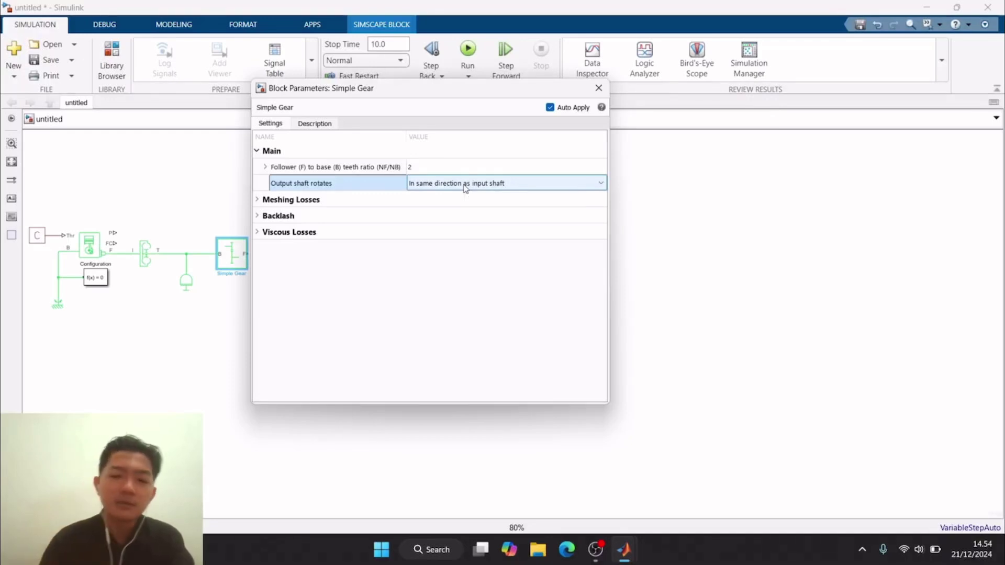
pyautogui.click(599, 88)
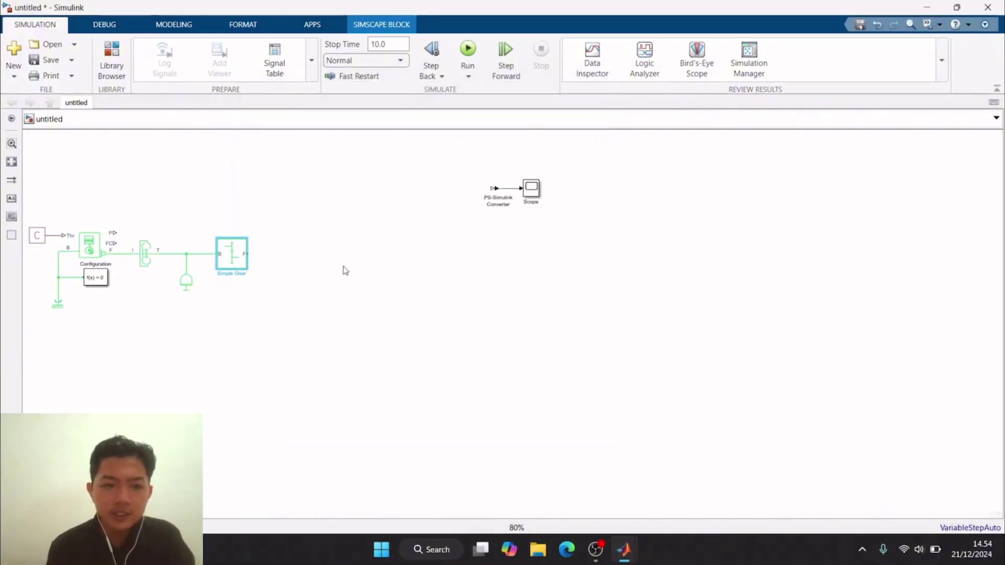
# Step: Add a Differential block from the Driveline Gears library beside the Simple Gear's F port
pyautogui.doubleClick(302, 264)
pyautogui.write('difee')
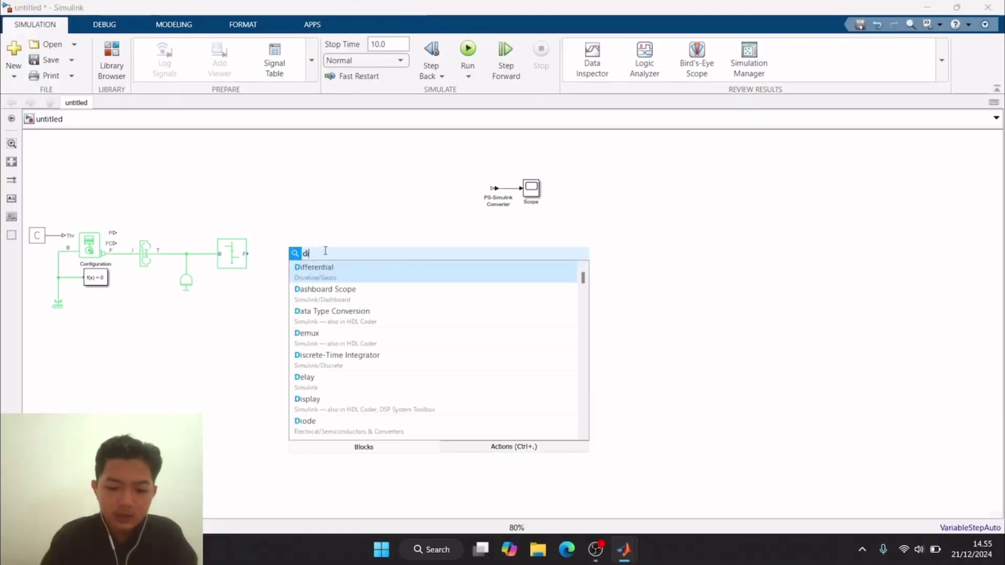
pyautogui.press('BackSpace')
pyautogui.press('BackSpace')
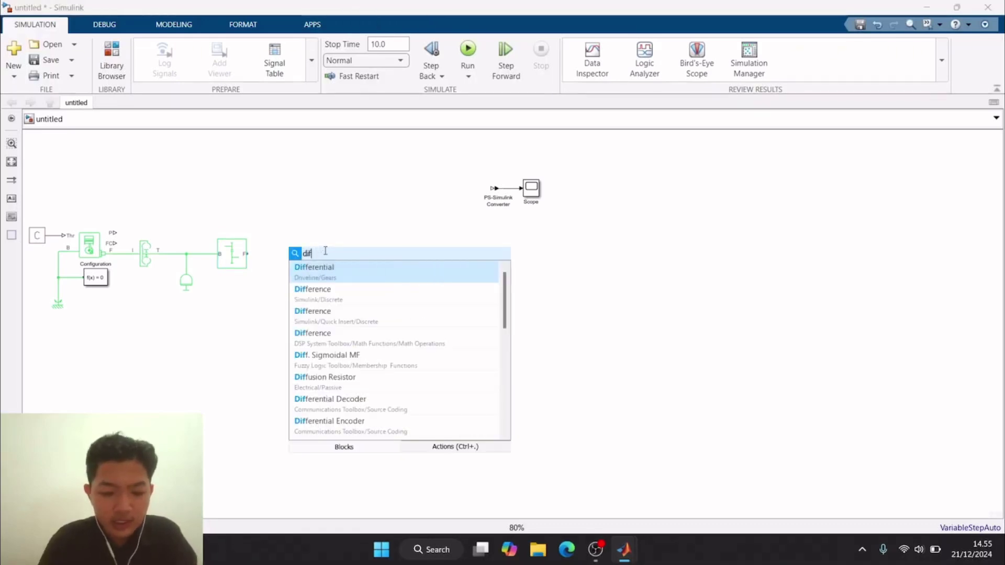
pyautogui.write('fenti')
pyautogui.press('BackSpace')
pyautogui.write('al')
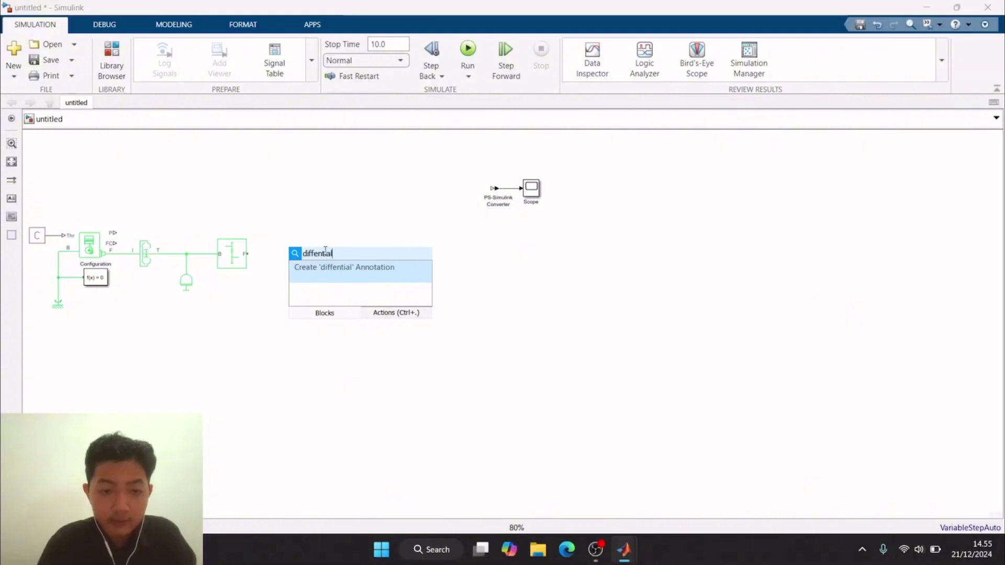
pyautogui.press('BackSpace')
pyautogui.press('BackSpace')
pyautogui.press('BackSpace')
pyautogui.press('BackSpace')
pyautogui.press('BackSpace')
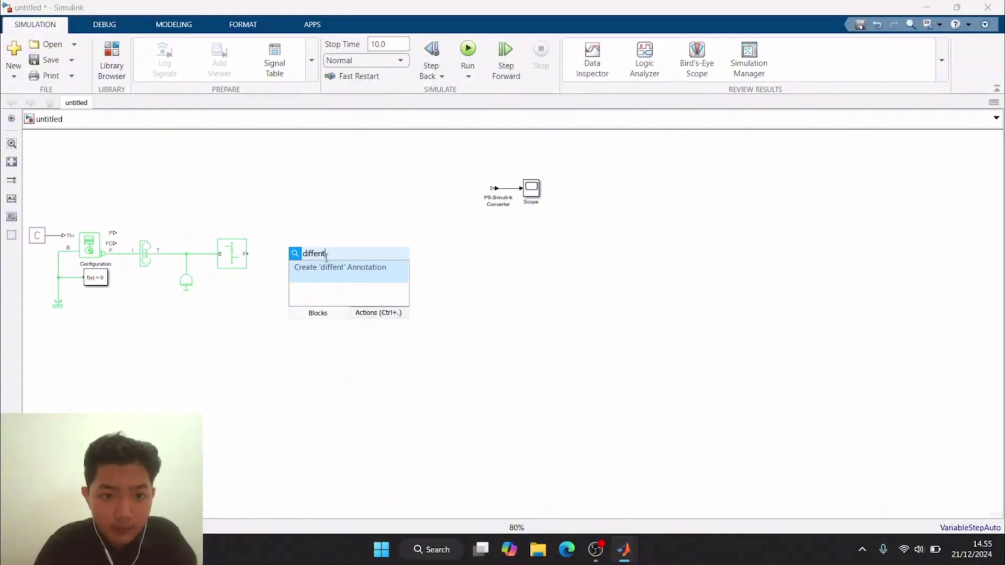
pyautogui.write('rential')
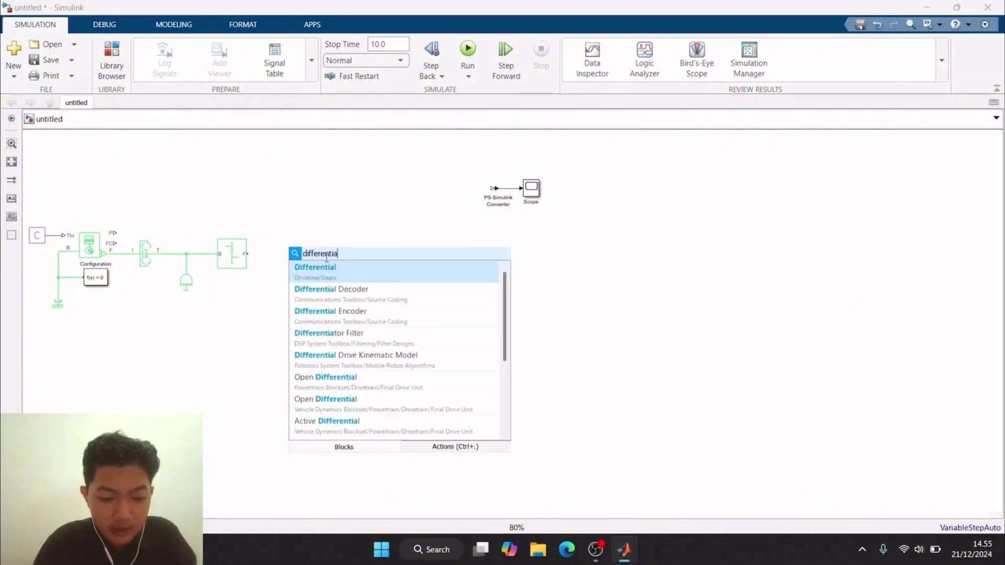
pyautogui.click(332, 273)
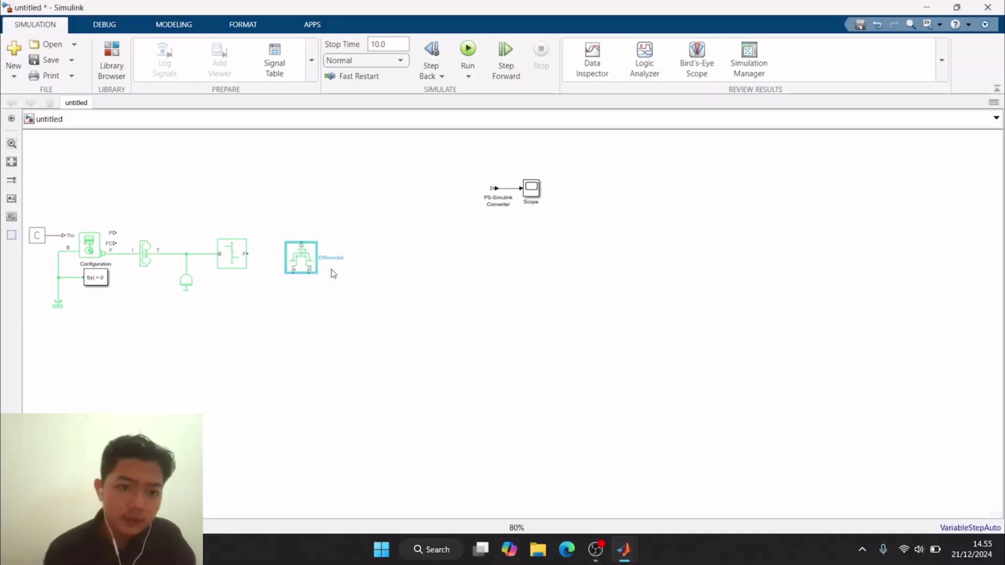
# Step: Rotate the Differential block so its D port faces the Simple Gear
pyautogui.moveTo(299, 258); pyautogui.dragTo(291, 256)
pyautogui.hotkey('ctrl', 'r')
pyautogui.hotkey('ctrl', 'r')
pyautogui.hotkey('ctrl', 'r')
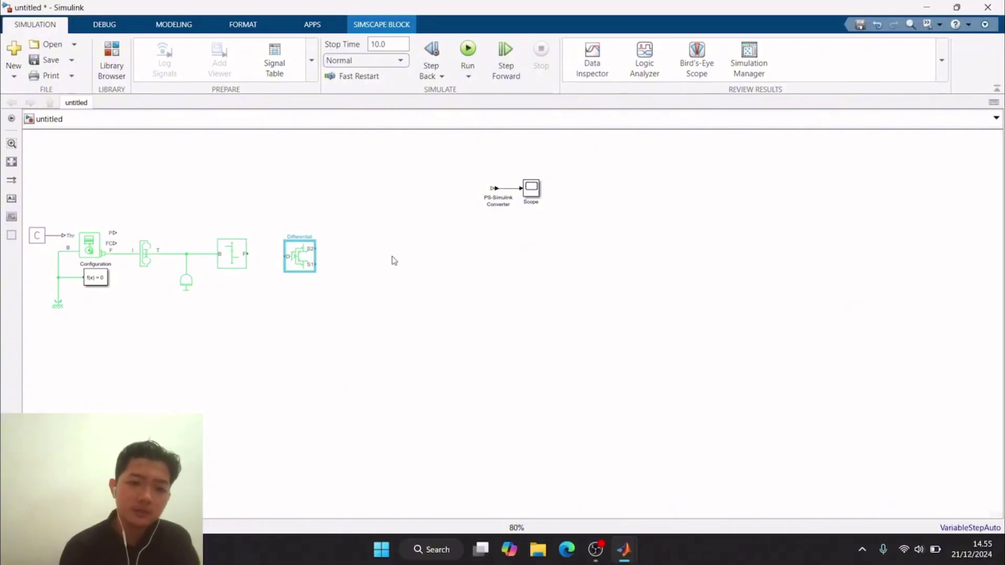
# Step: Connect the Simple Gear's F port to the Differential's D port and align the Differential level with the gear
pyautogui.click(223, 260)
pyautogui.click(278, 259)
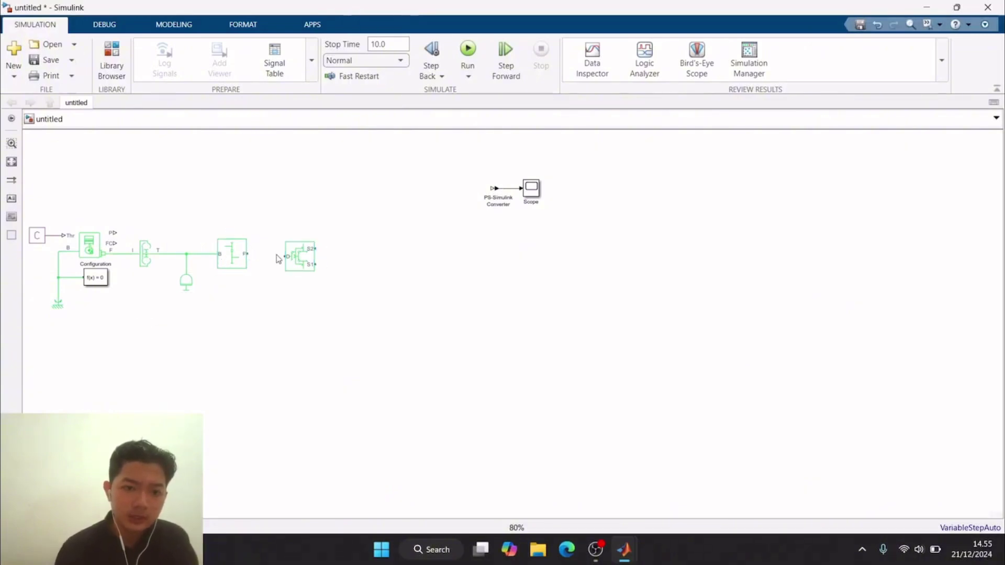
pyautogui.moveTo(247, 254); pyautogui.dragTo(287, 256)
pyautogui.click(300, 254)
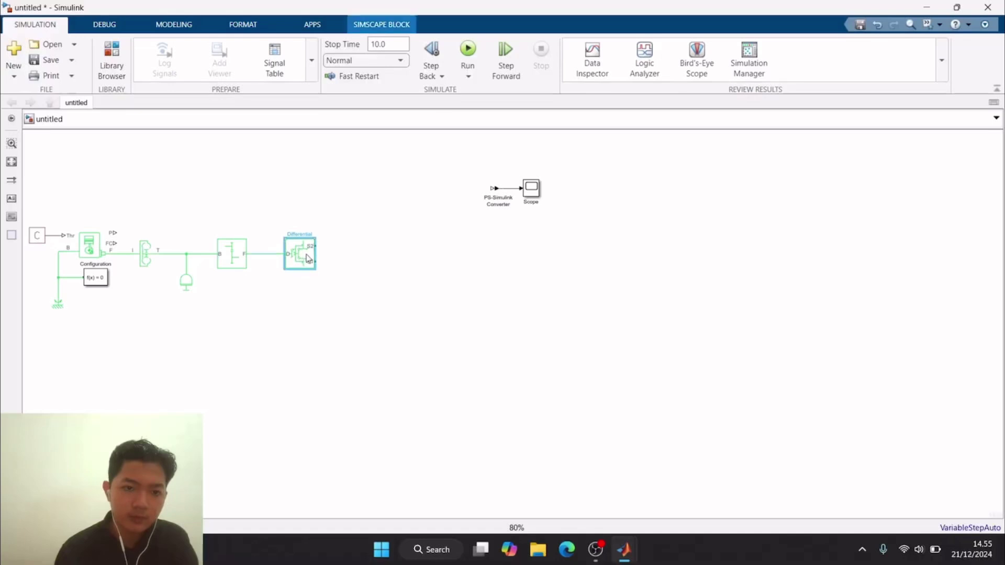
pyautogui.click(302, 273)
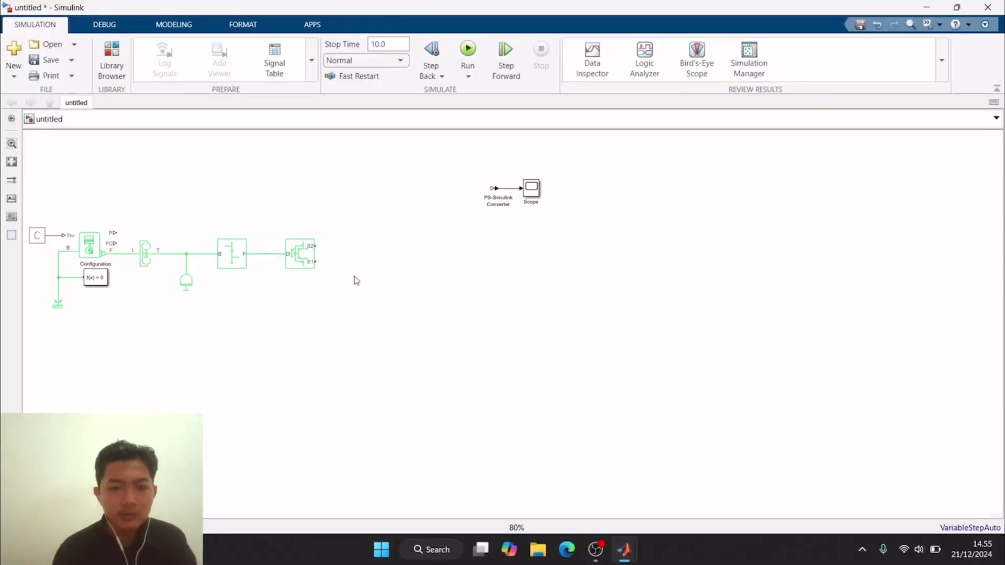
# Step: Add a Tire (Simple) block below the Differential's output side and connect its A port to the Differential's S1 port
pyautogui.doubleClick(341, 292)
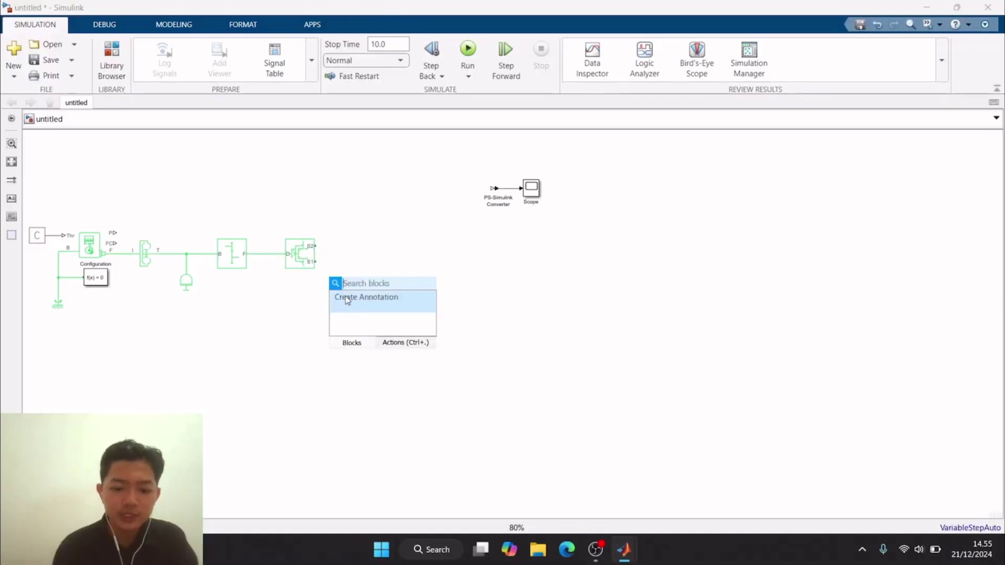
pyautogui.write('tire')
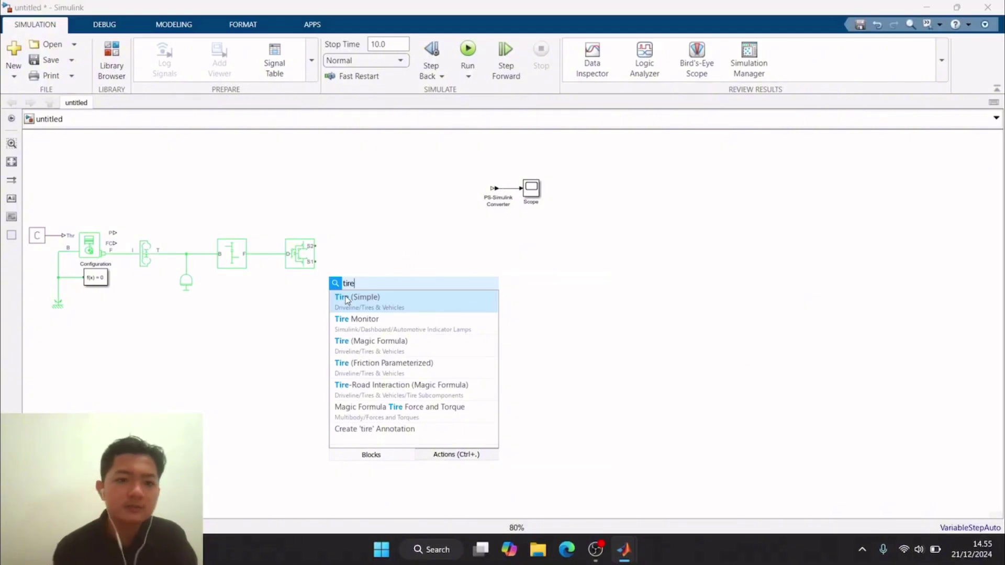
pyautogui.click(345, 300)
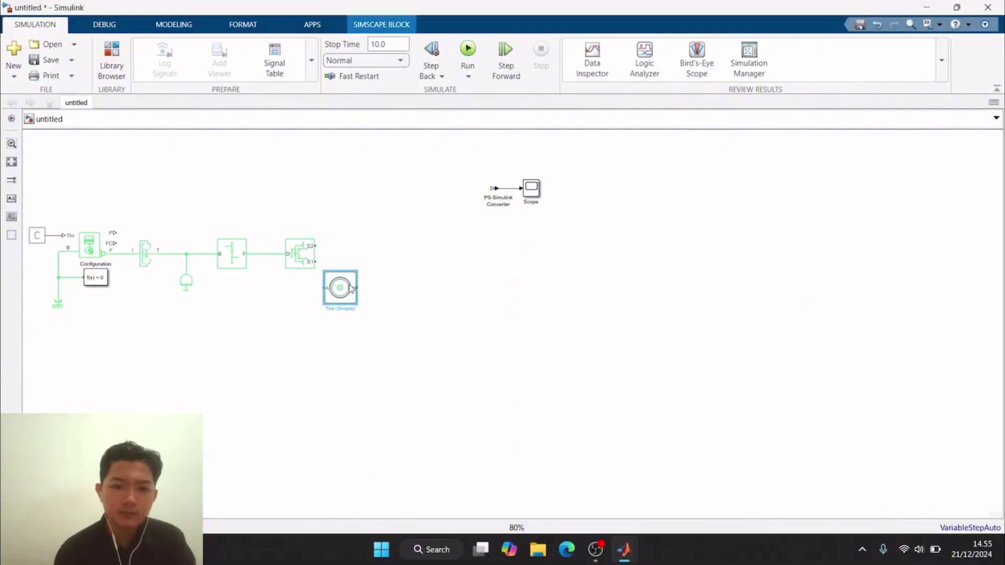
pyautogui.click(306, 257)
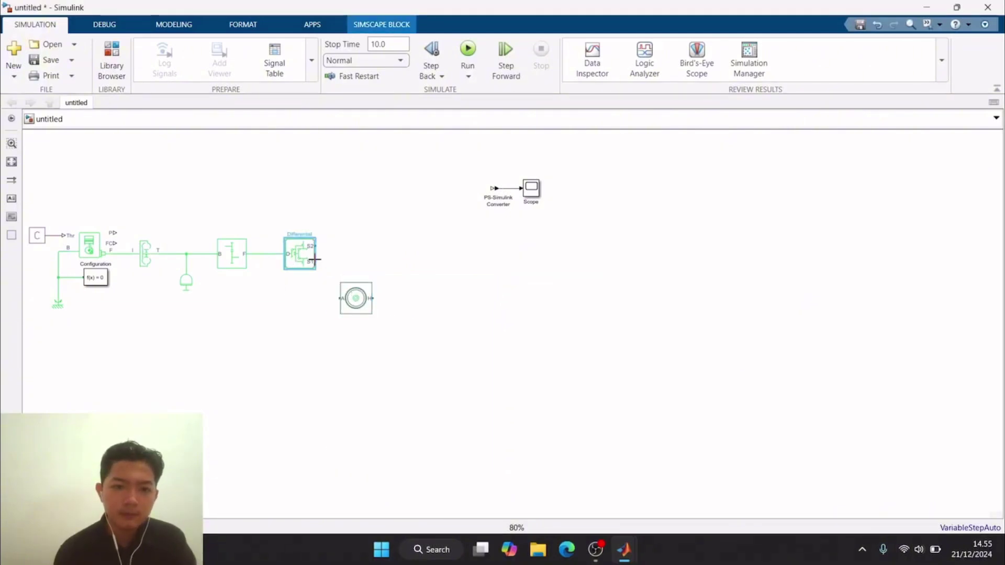
pyautogui.moveTo(314, 260); pyautogui.dragTo(322, 301)
pyautogui.click(313, 260)
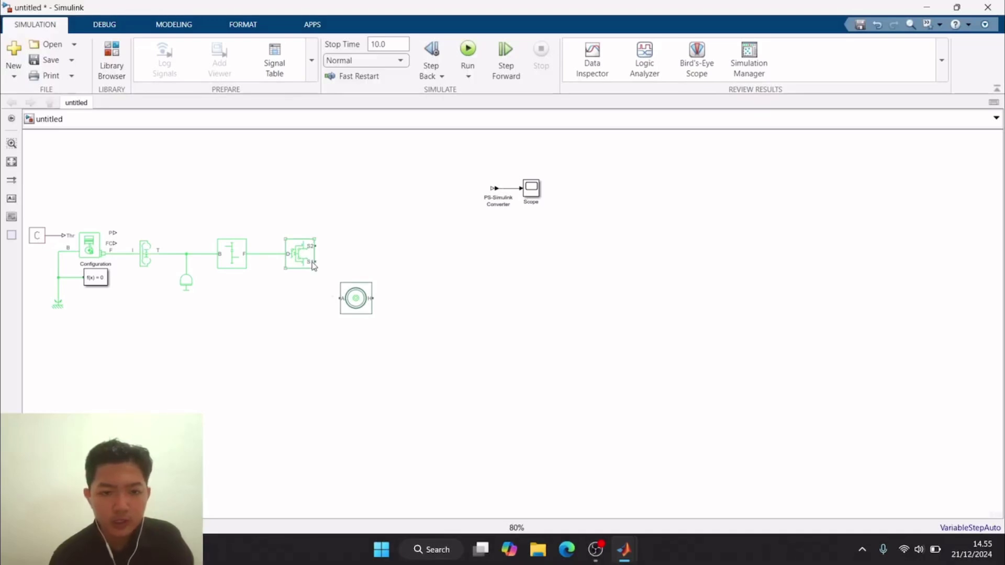
pyautogui.click(316, 262)
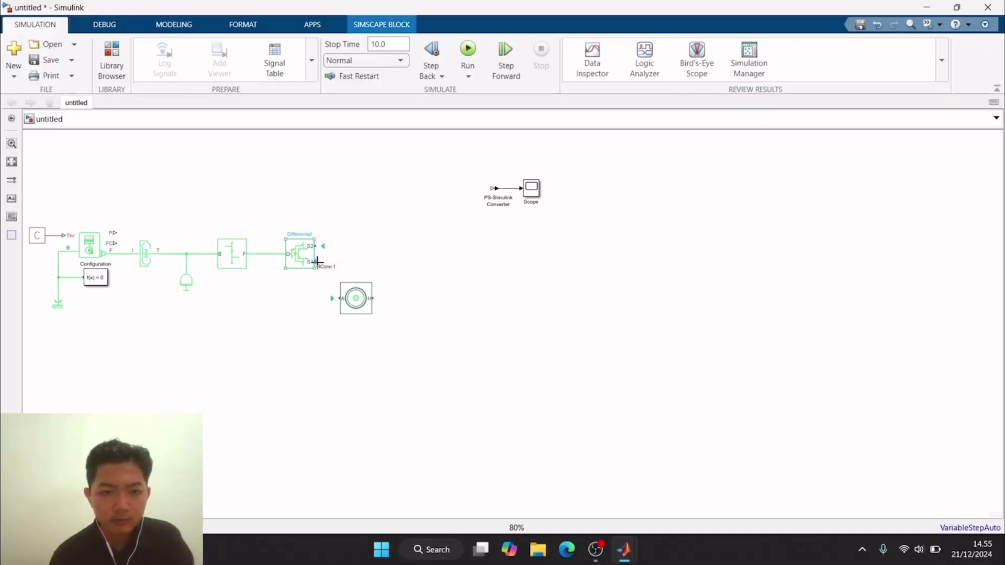
pyautogui.moveTo(317, 261); pyautogui.dragTo(333, 302)
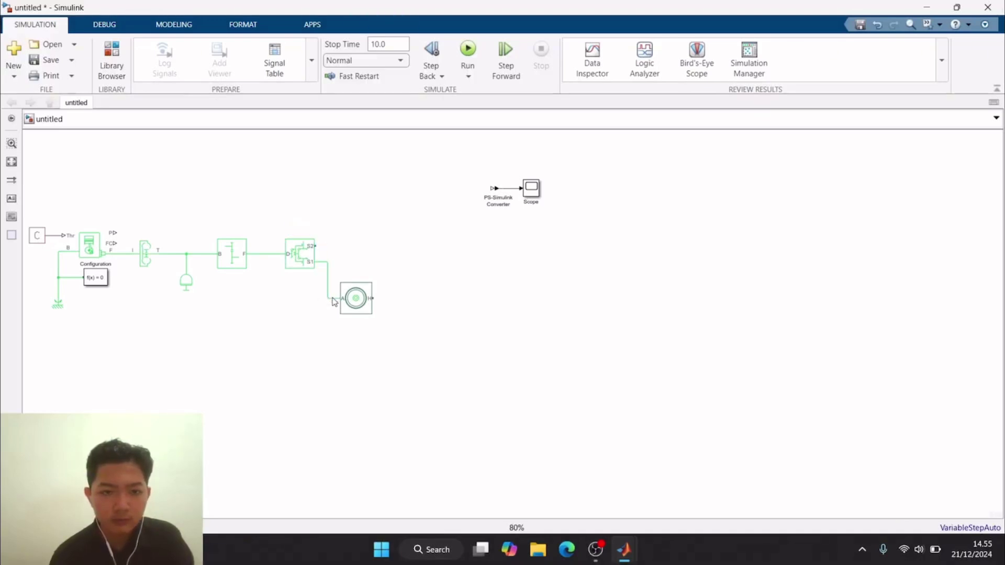
# Step: Add a second Tire (Simple) block directly above the first and connect its A port to the Differential's S2 port
pyautogui.doubleClick(353, 213)
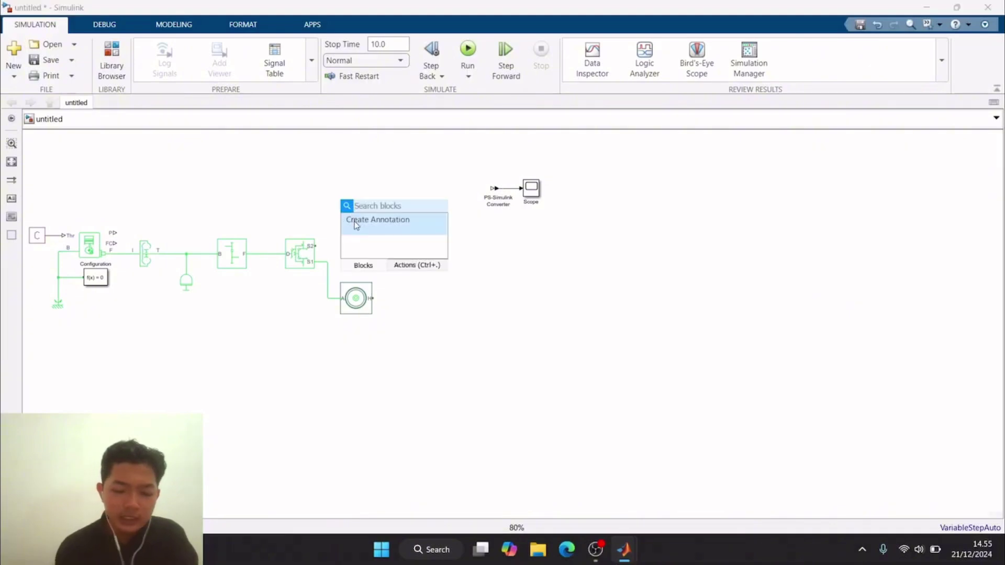
pyautogui.write('tire')
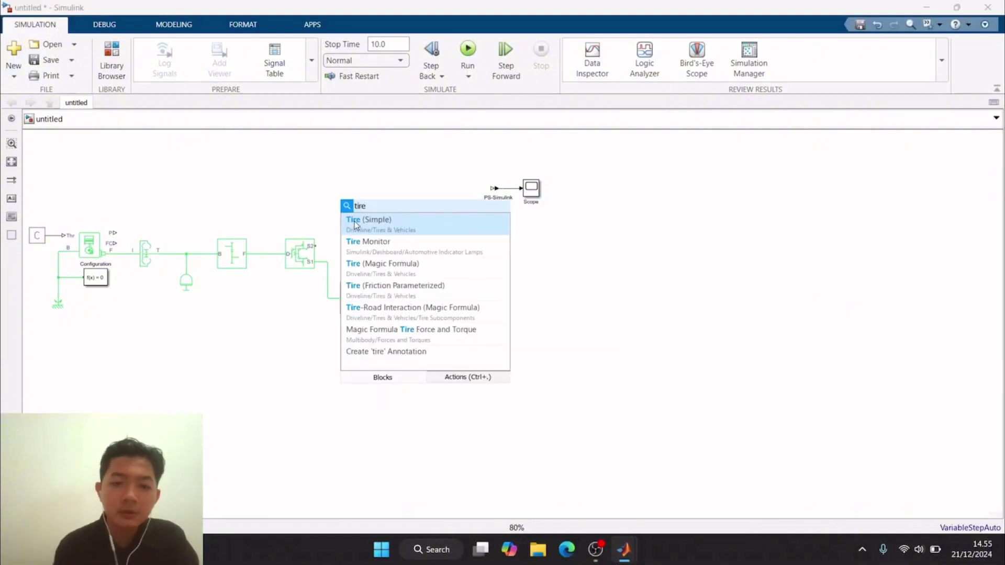
pyautogui.click(355, 225)
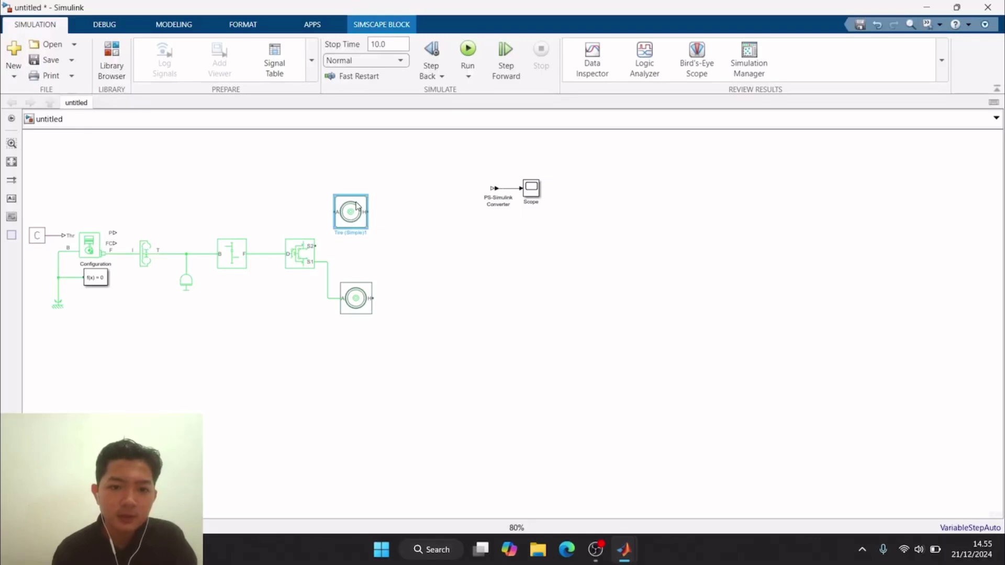
pyautogui.moveTo(358, 206); pyautogui.dragTo(363, 206)
pyautogui.click(307, 251)
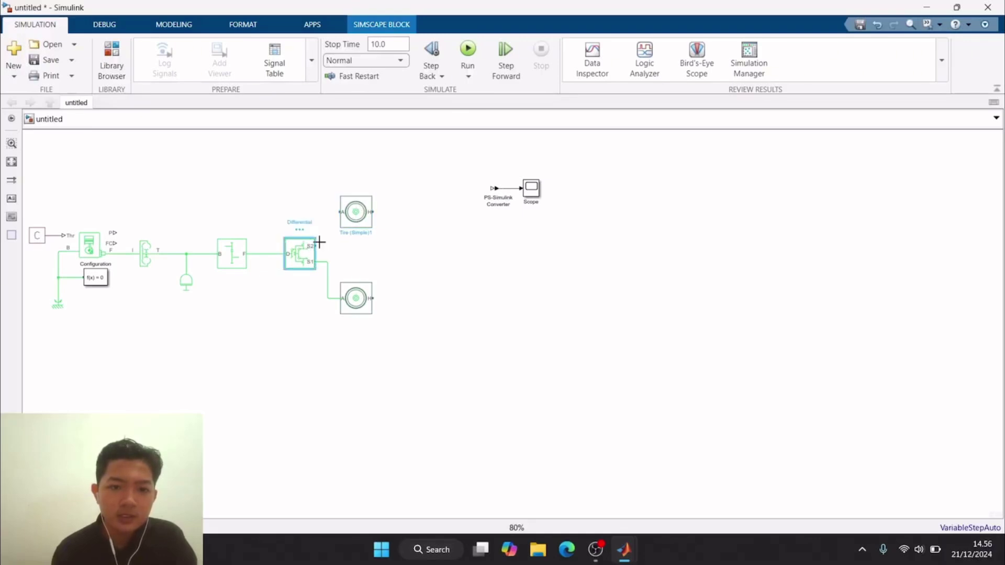
pyautogui.moveTo(313, 247)
pyautogui.mouseDown()
pyautogui.moveTo(329, 212)
pyautogui.moveTo(340, 212)
pyautogui.mouseUp()
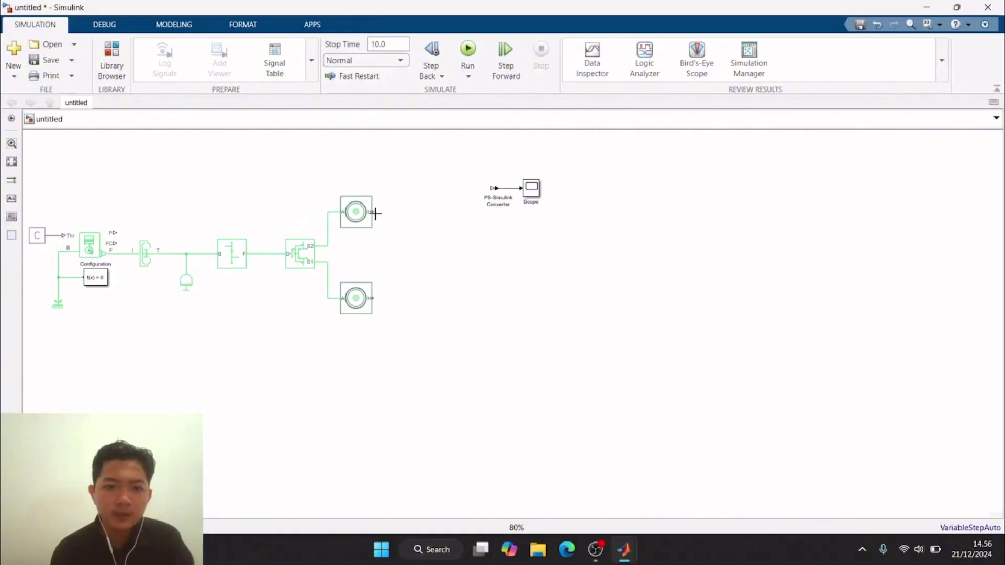
# Step: Connect the H ports of both tires and shift the vertical line slightly away from the tire blocks
pyautogui.moveTo(373, 211)
pyautogui.mouseDown()
pyautogui.moveTo(395, 292)
pyautogui.moveTo(375, 297)
pyautogui.mouseUp()
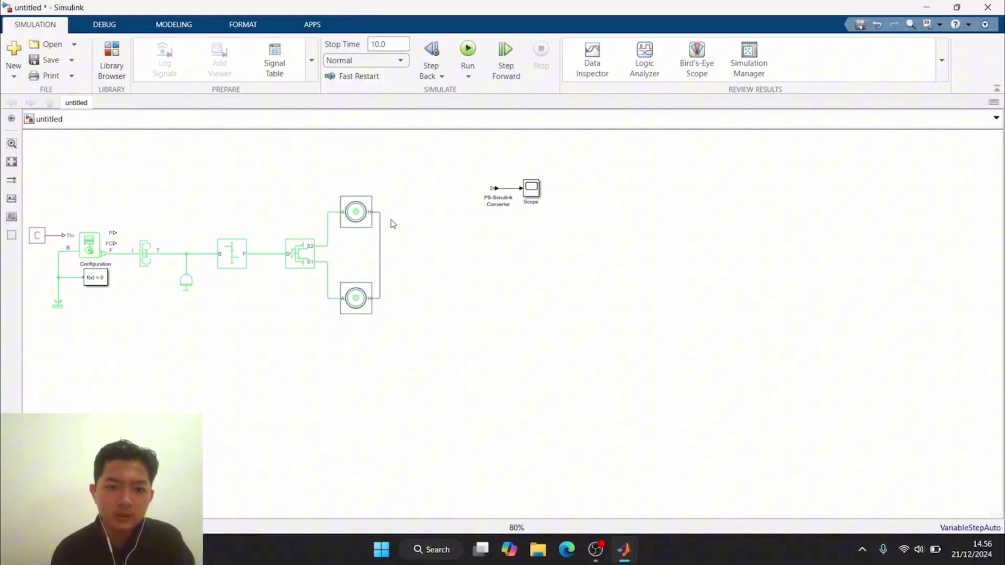
pyautogui.click(381, 257)
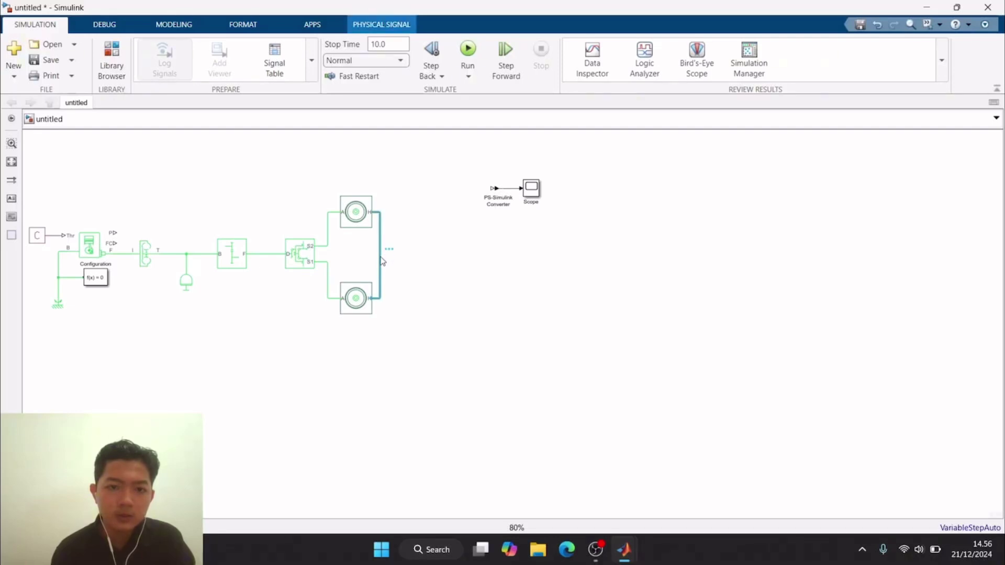
pyautogui.moveTo(380, 267); pyautogui.dragTo(386, 268)
pyautogui.click(404, 263)
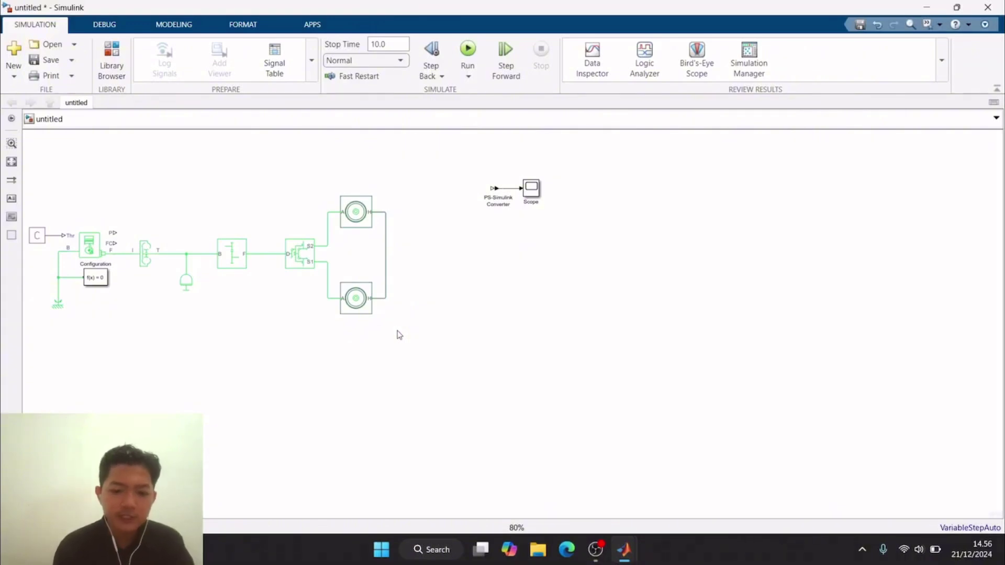
# Step: Add a Driveline Vehicle Body block just below and beyond the line joining the two tires
pyautogui.doubleClick(435, 330)
pyautogui.write('vehicle body')
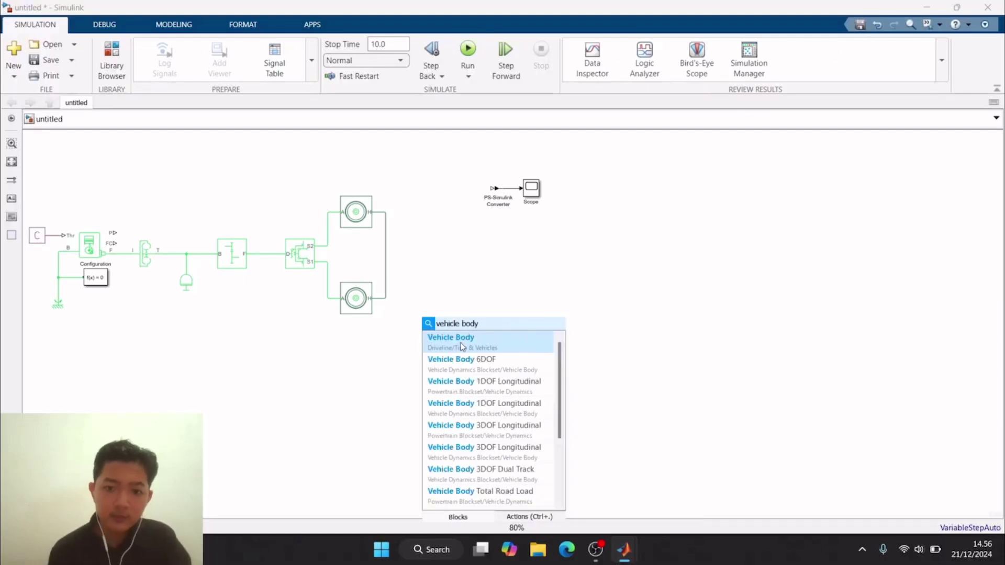
pyautogui.click(461, 347)
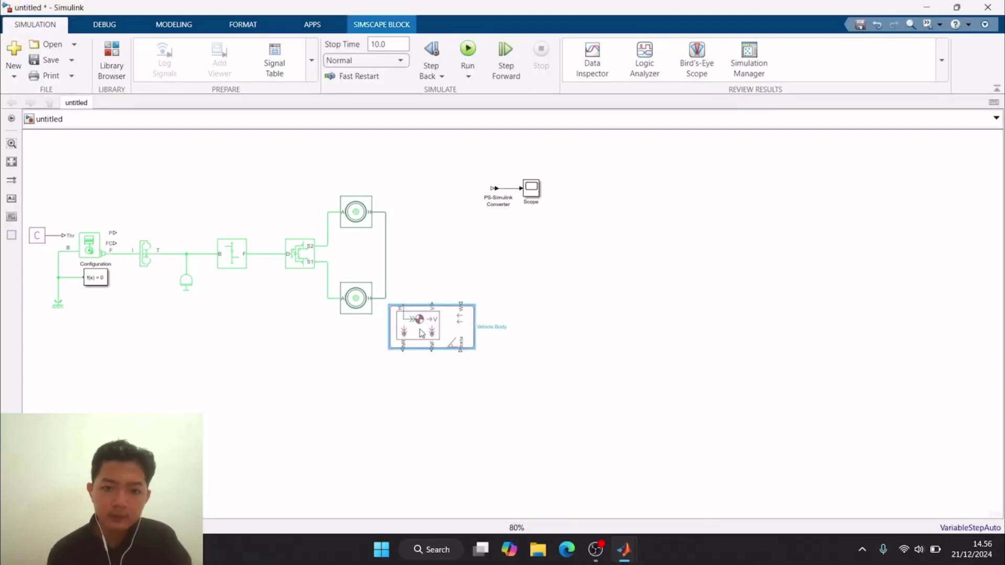
pyautogui.moveTo(420, 330); pyautogui.dragTo(433, 337)
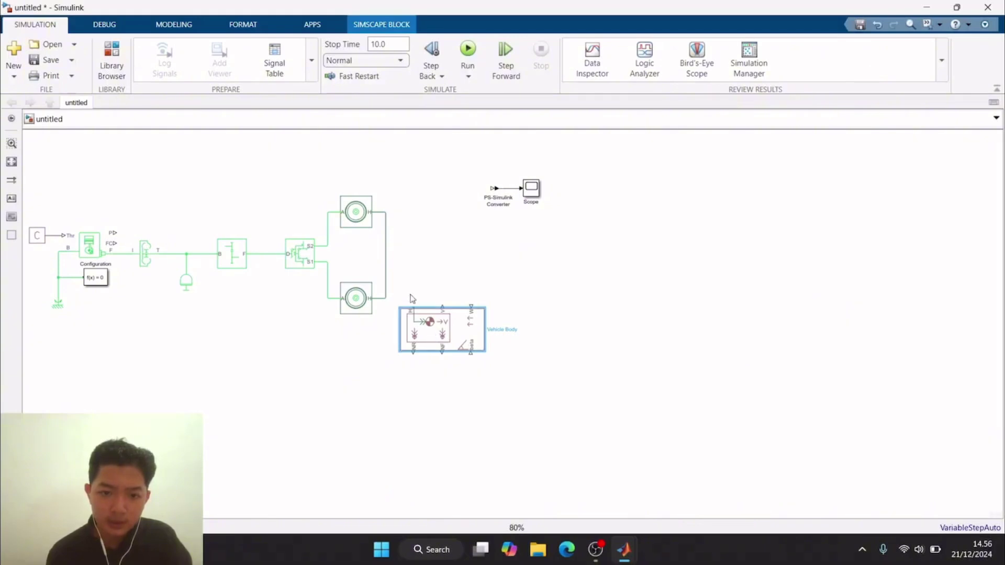
# Step: Try to connect the Vehicle Body's H port to the line joining the tires' H ports, and delete that branch
pyautogui.click(386, 273)
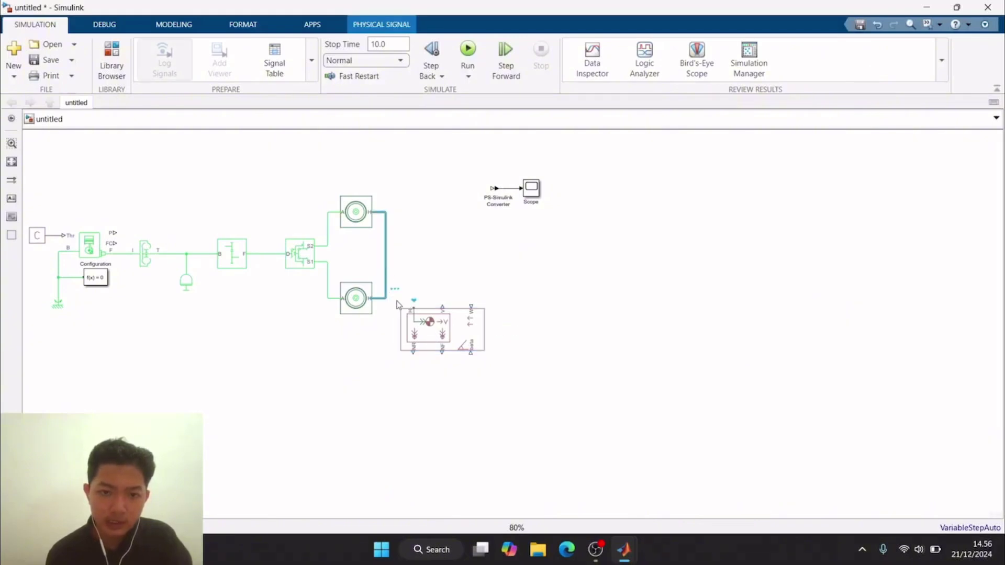
pyautogui.click(403, 304)
pyautogui.moveTo(403, 304); pyautogui.dragTo(386, 297)
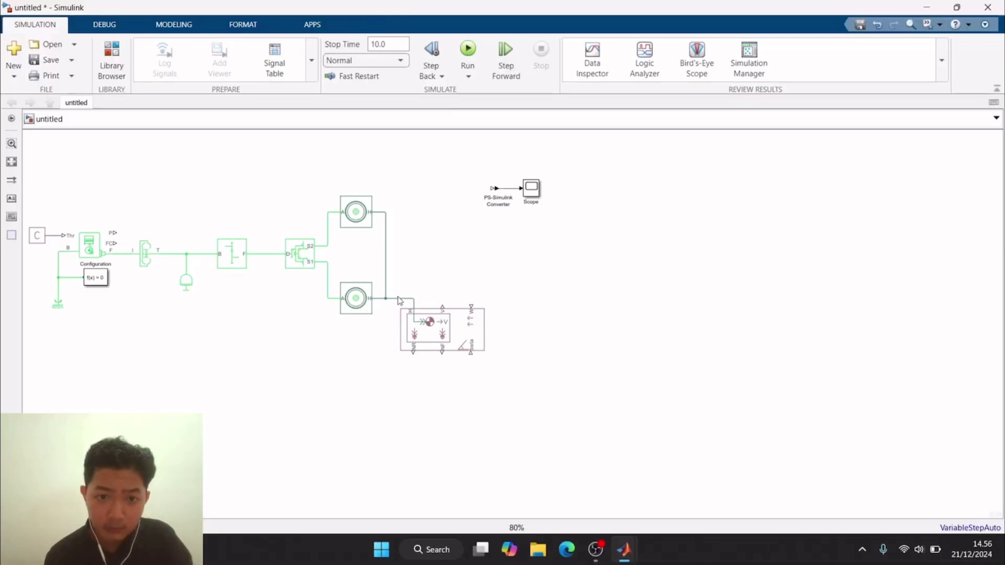
pyautogui.click(400, 299)
pyautogui.press('Delete')
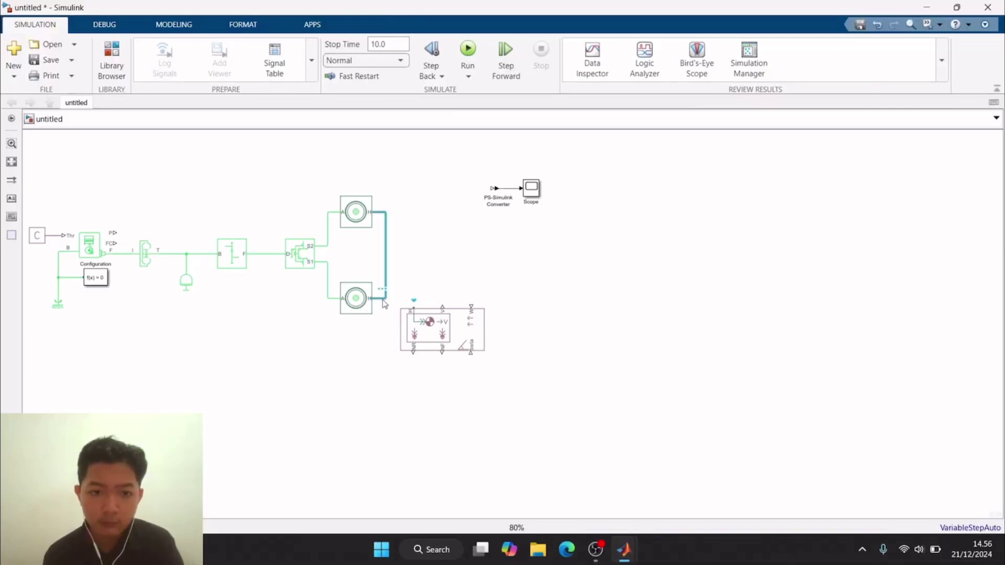
# Step: Connect the Vehicle Body's H port to the line joining the H ports of the two tires
pyautogui.moveTo(413, 304); pyautogui.dragTo(386, 299)
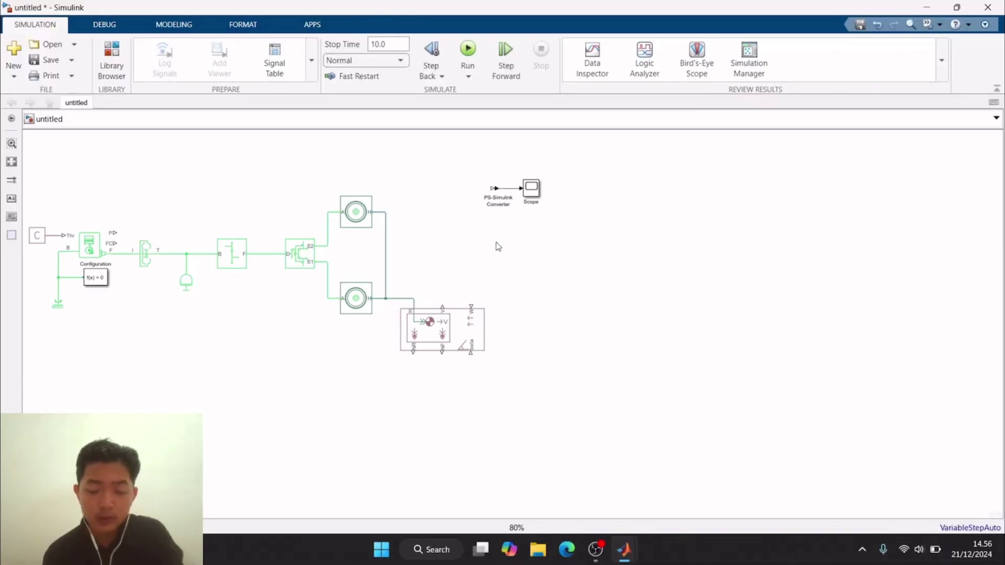
# Step: Move the PS-Simulink Converter and Scope together to just above the Vehicle Body and connect its V port to the converter's input
pyautogui.moveTo(564, 195); pyautogui.dragTo(465, 171)
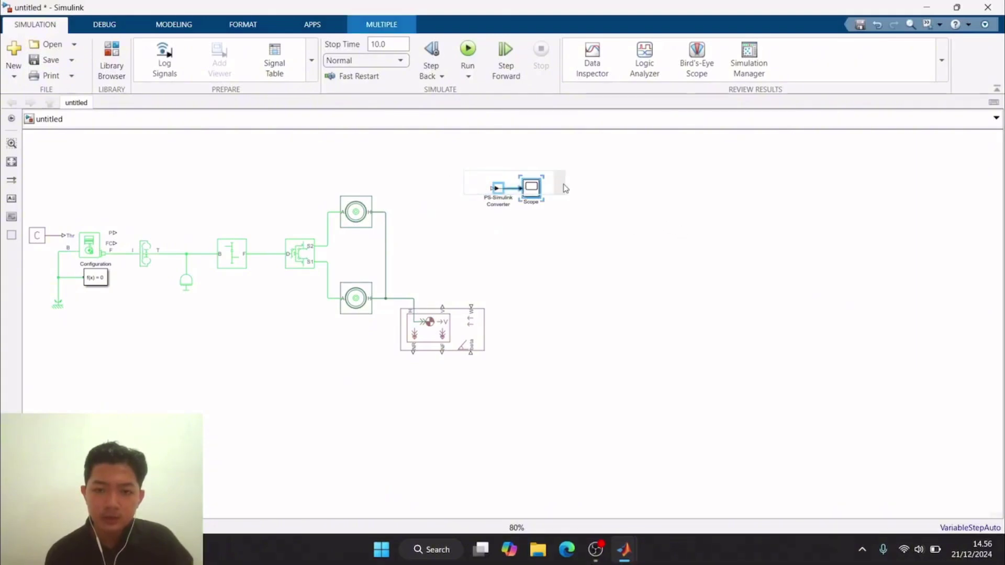
pyautogui.moveTo(564, 187); pyautogui.dragTo(534, 272)
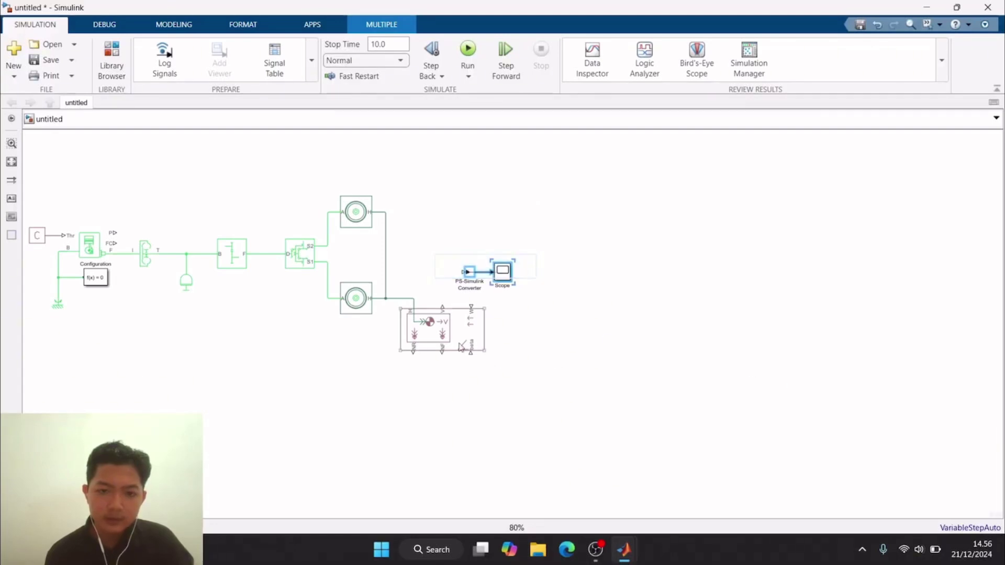
pyautogui.click(513, 321)
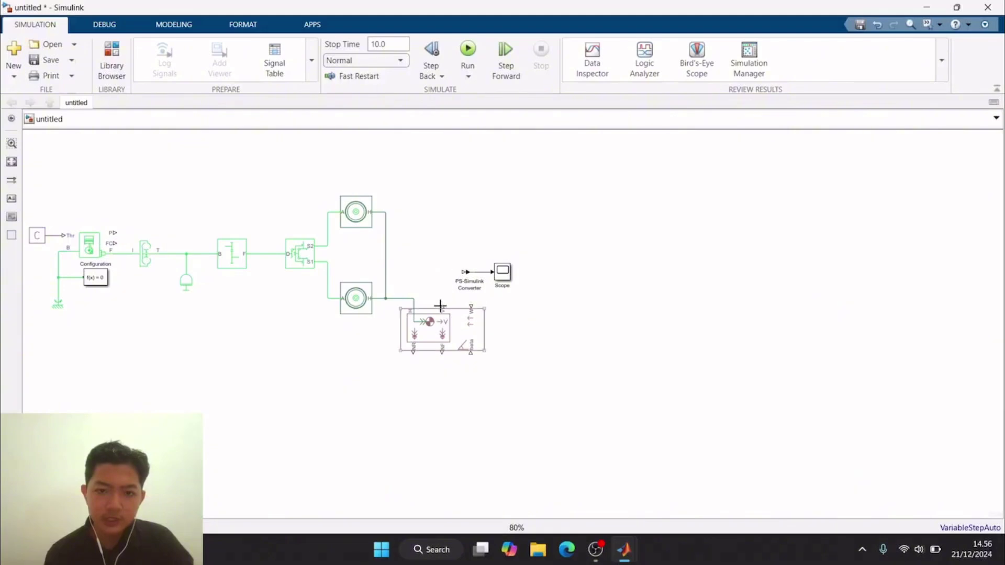
pyautogui.moveTo(441, 306); pyautogui.dragTo(457, 276)
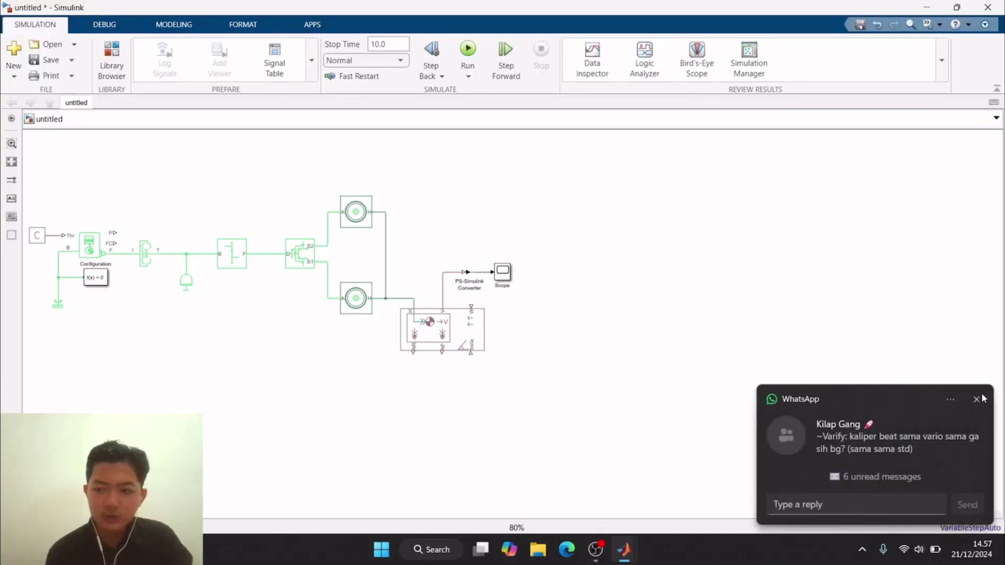
pyautogui.click(981, 397)
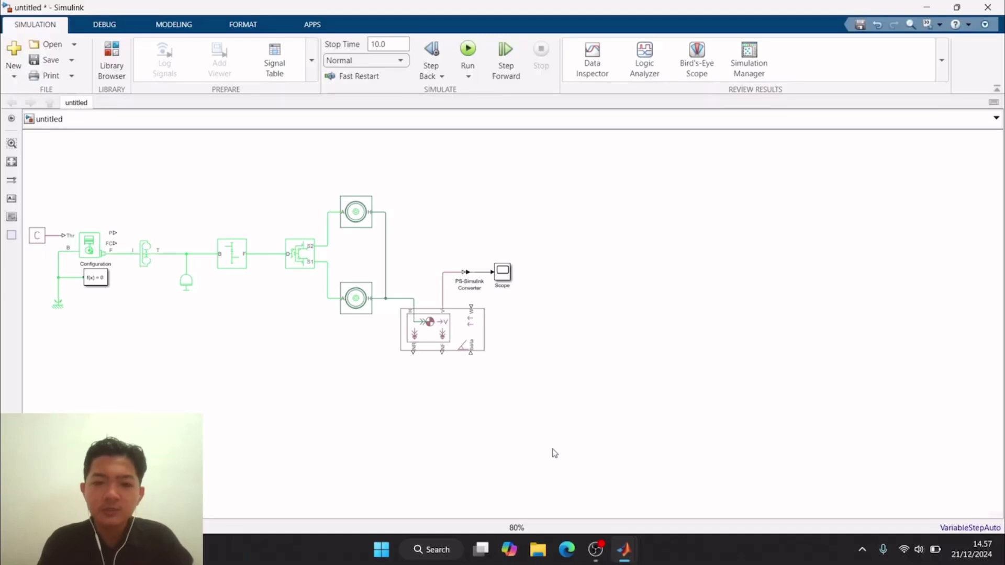
# Step: Set the PS-Simulink Converter's output signal unit to km/hr and close its parameters
pyautogui.click(467, 273)
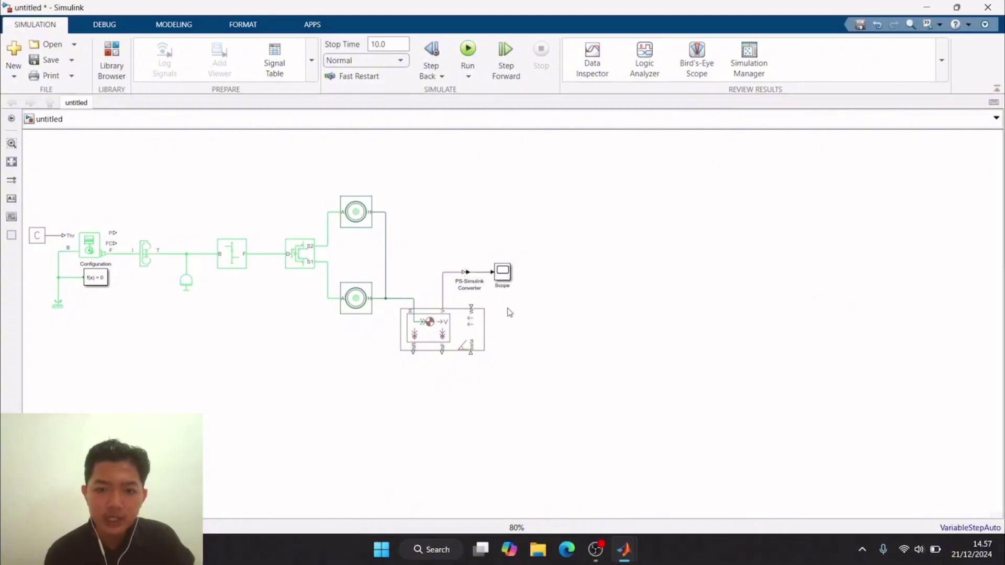
pyautogui.doubleClick(468, 275)
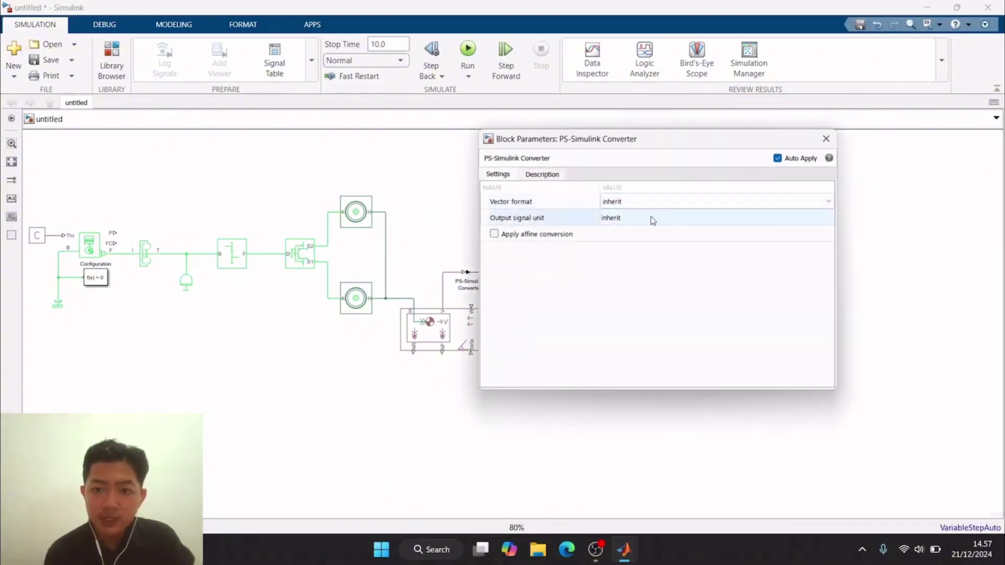
pyautogui.click(703, 213)
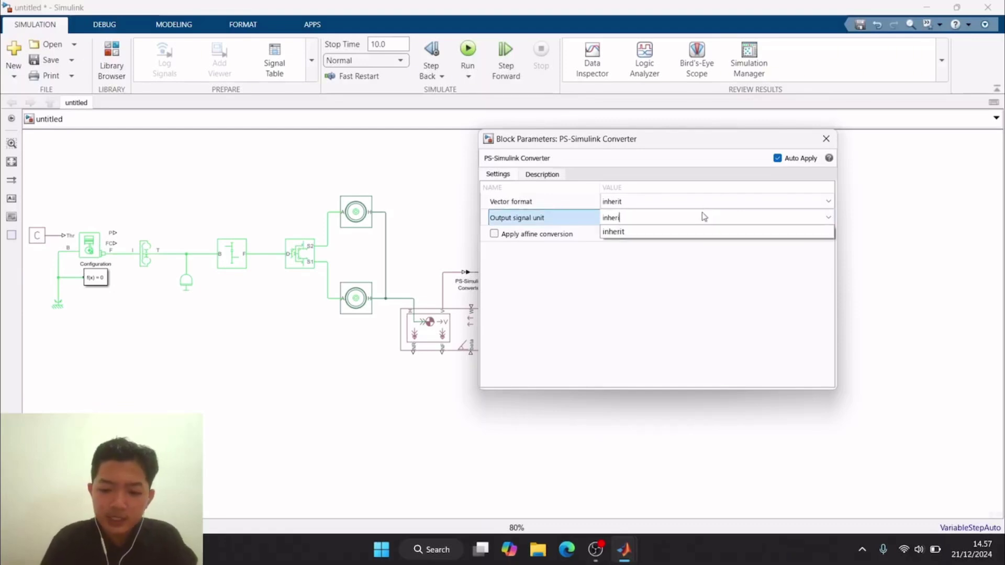
pyautogui.press('BackSpace')
pyautogui.press('BackSpace')
pyautogui.press('BackSpace')
pyautogui.press('BackSpace')
pyautogui.press('BackSpace')
pyautogui.press('BackSpace')
pyautogui.press('BackSpace')
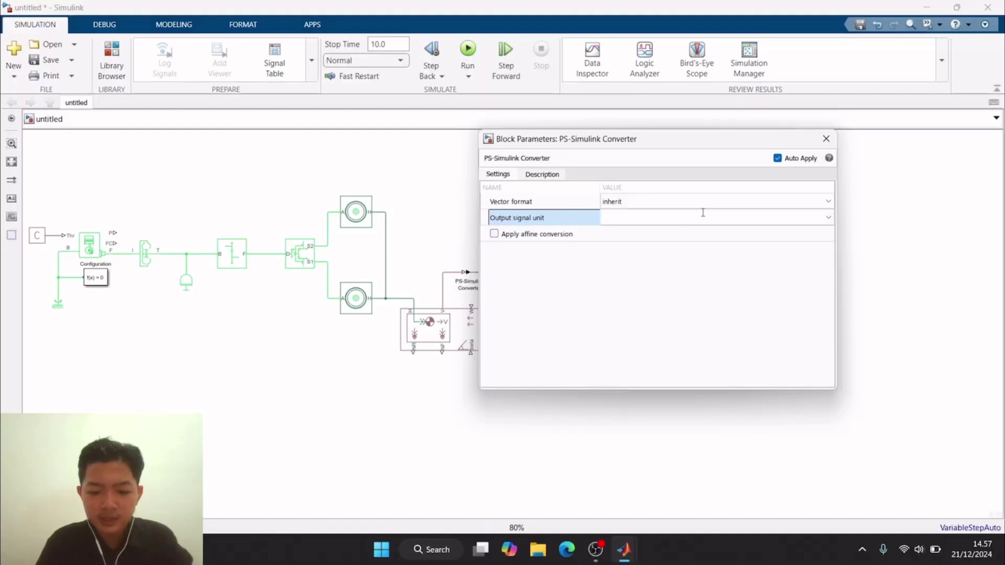
pyautogui.write('km')
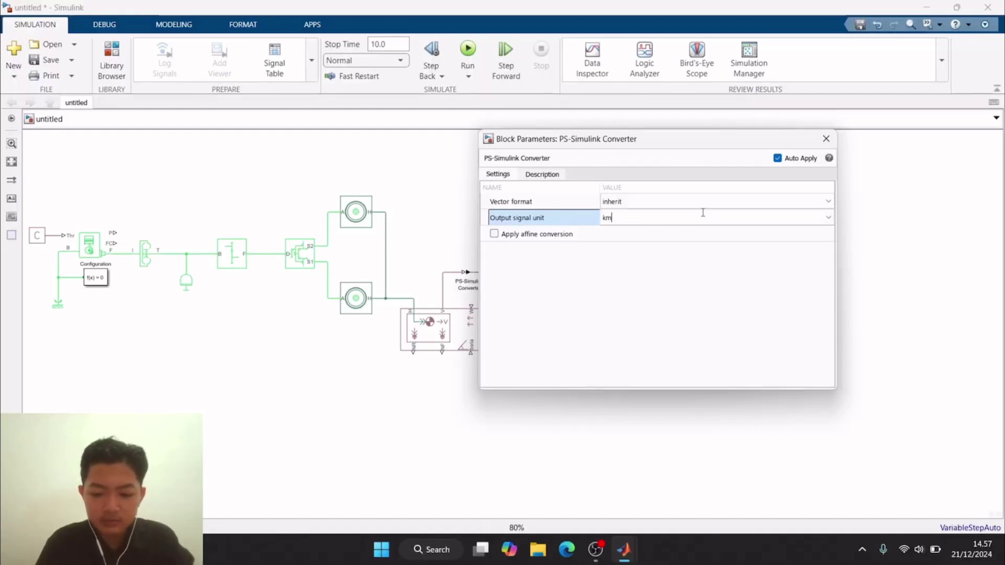
pyautogui.write('/hr')
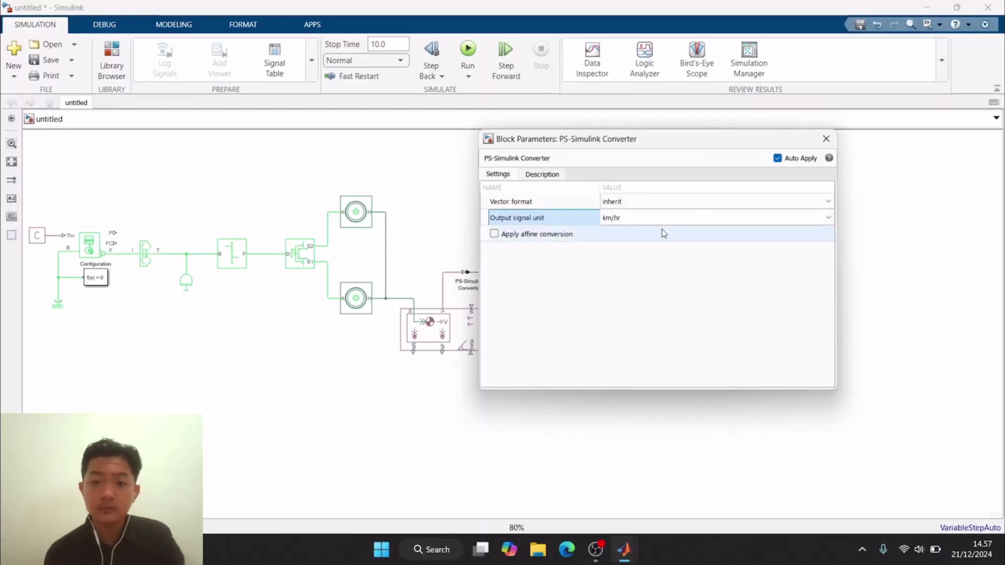
pyautogui.click(826, 139)
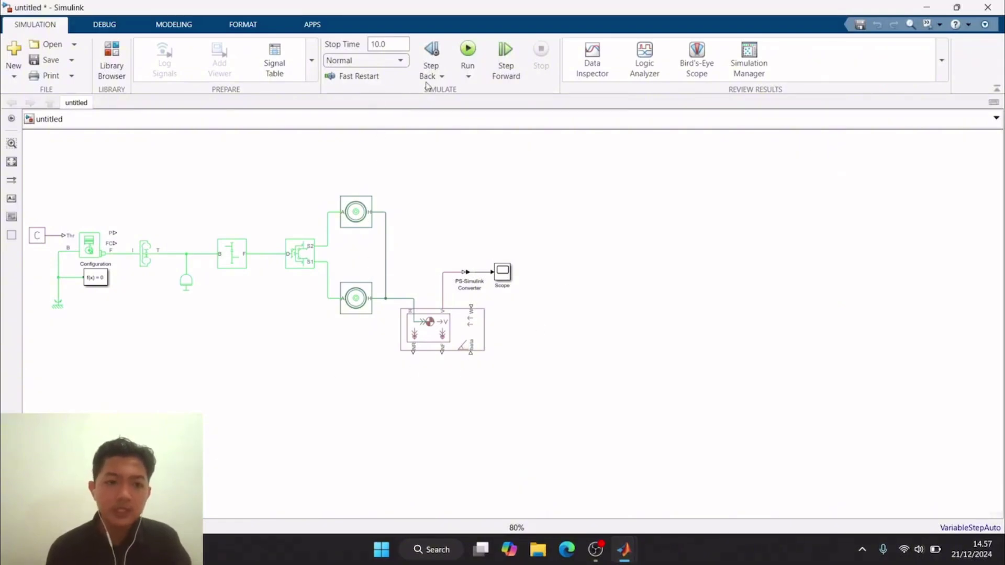
# Step: Set the simulation stop time to 7.0 seconds
pyautogui.click(376, 48)
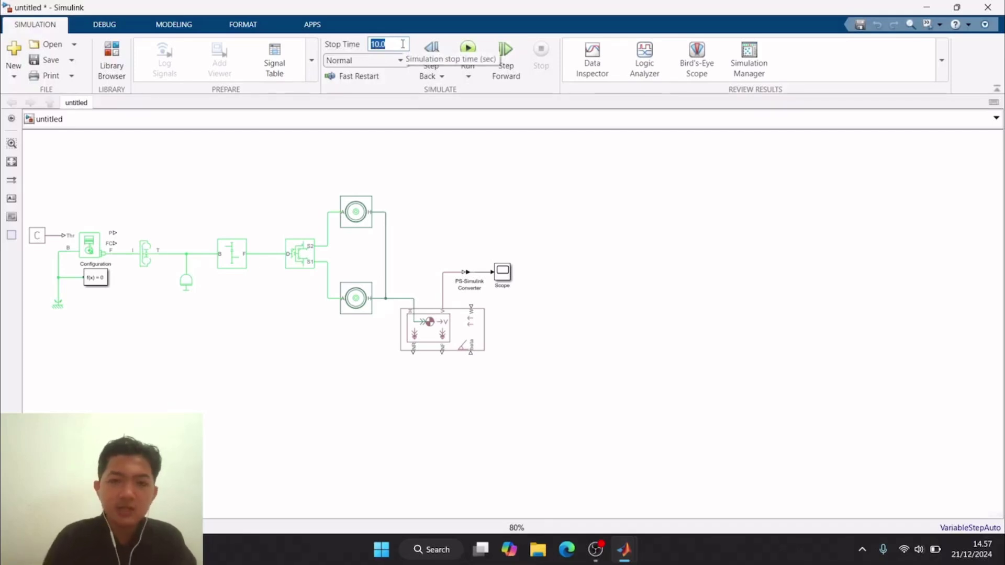
pyautogui.press('BackSpace')
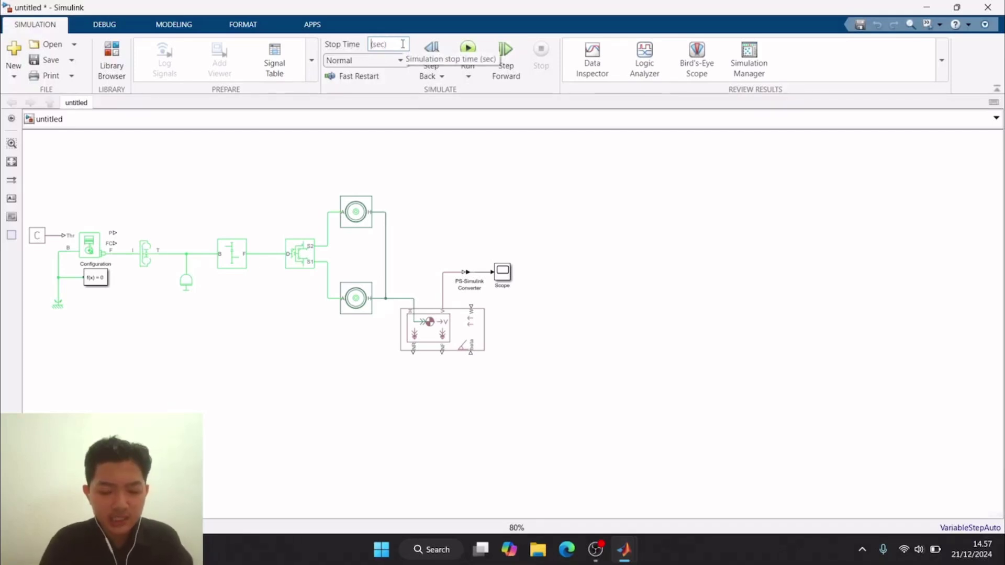
pyautogui.write('7.')
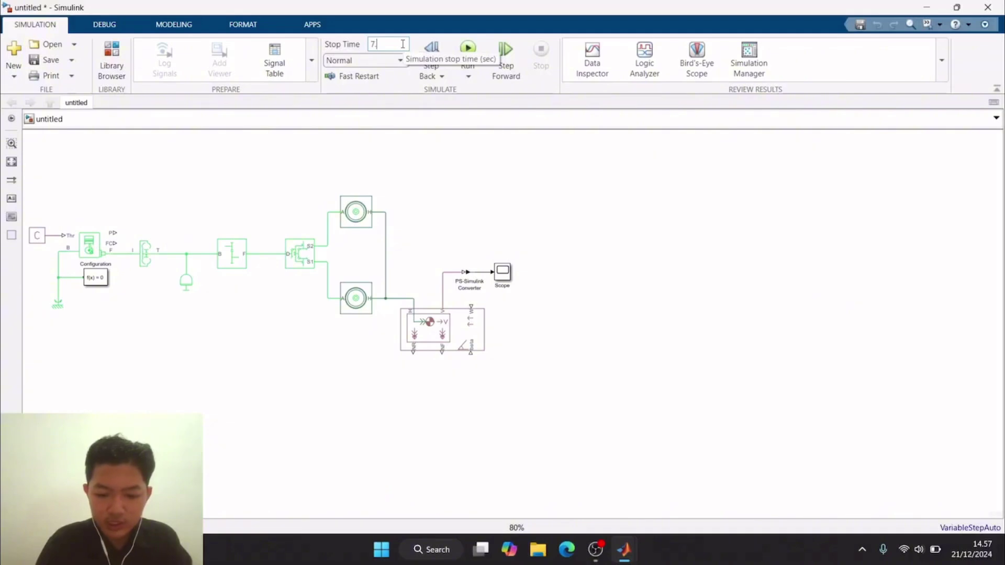
pyautogui.write('0')
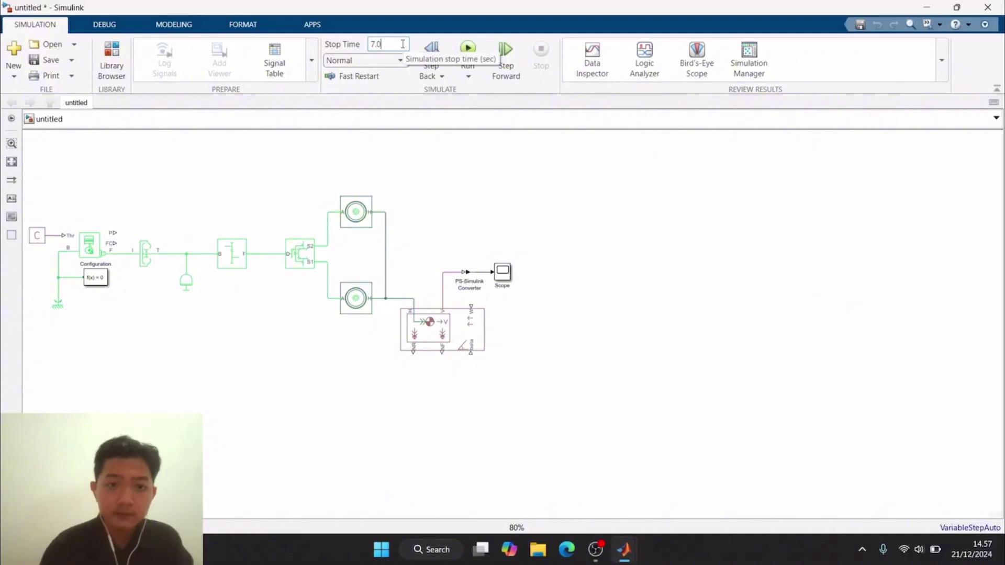
# Step: Run the simulation and examine the vehicle speed curve in the Scope, closing the plot when done
pyautogui.click(471, 51)
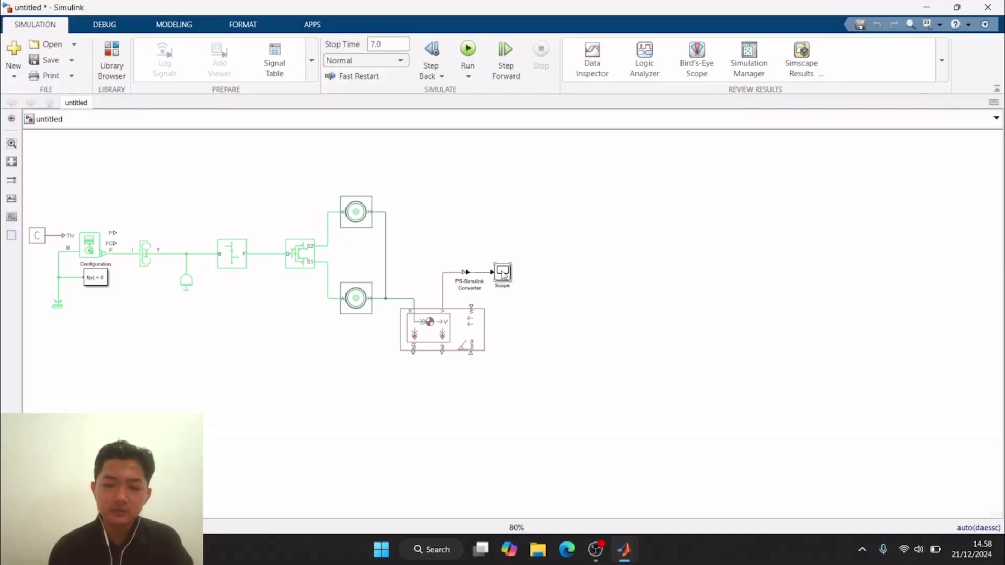
pyautogui.doubleClick(502, 273)
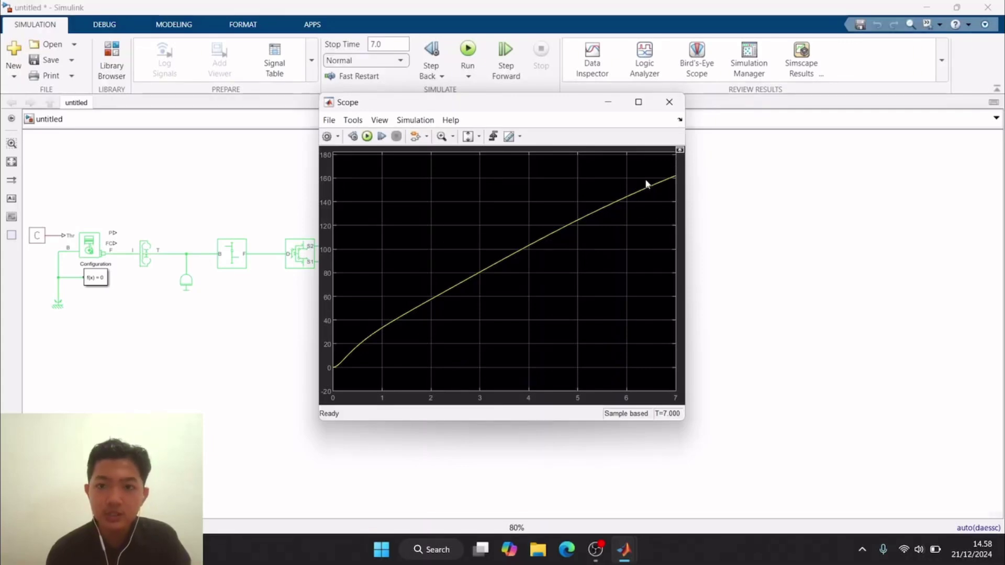
pyautogui.click(669, 102)
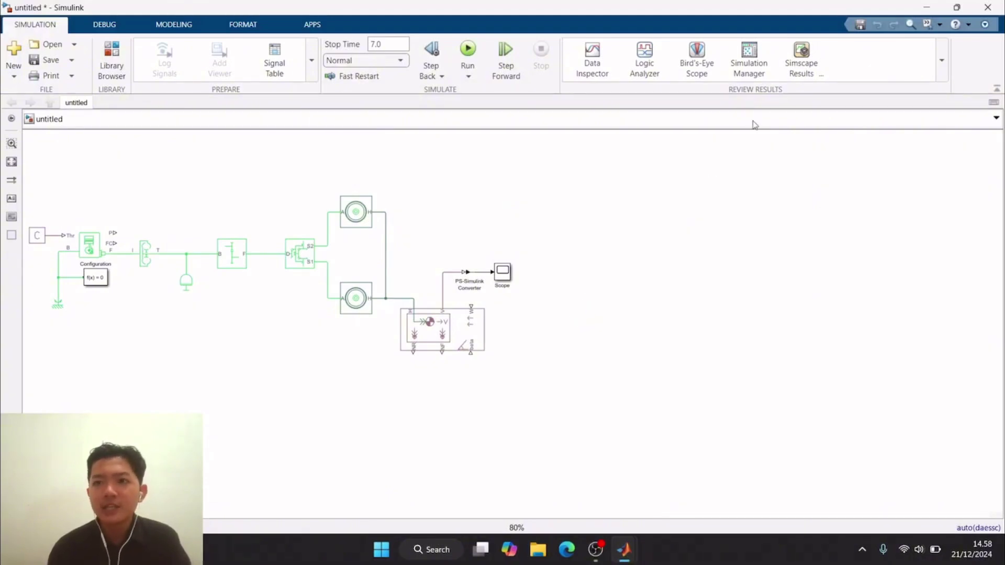
# Step: Open the Simscape Results Explorer and plot the Generic Engine's logged signals
pyautogui.click(798, 61)
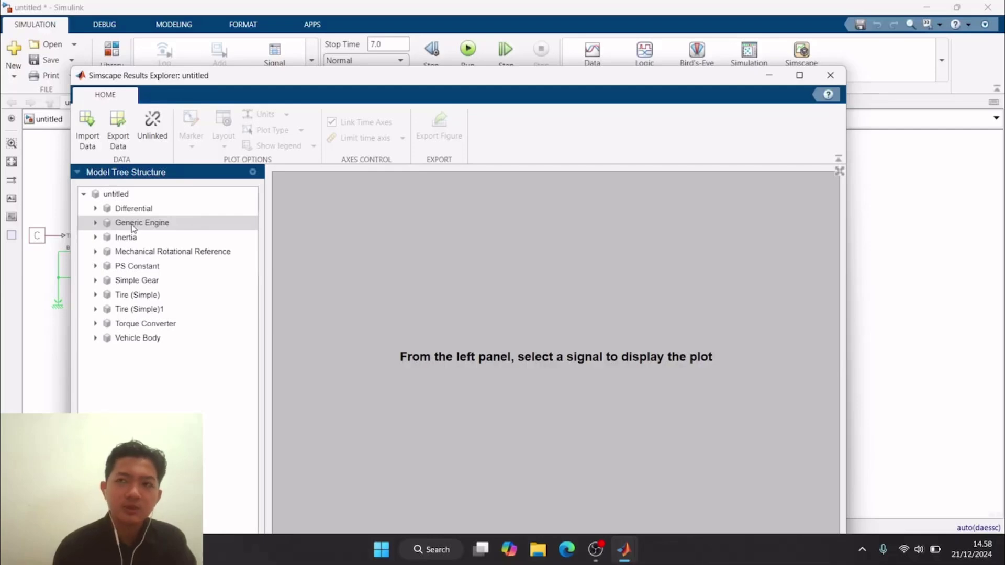
pyautogui.click(133, 228)
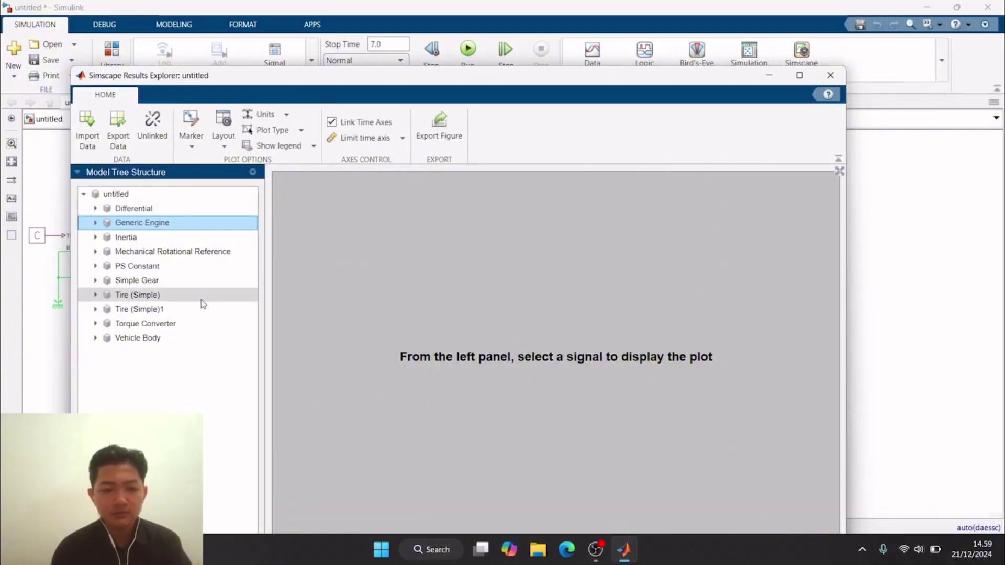
pyautogui.click(141, 225)
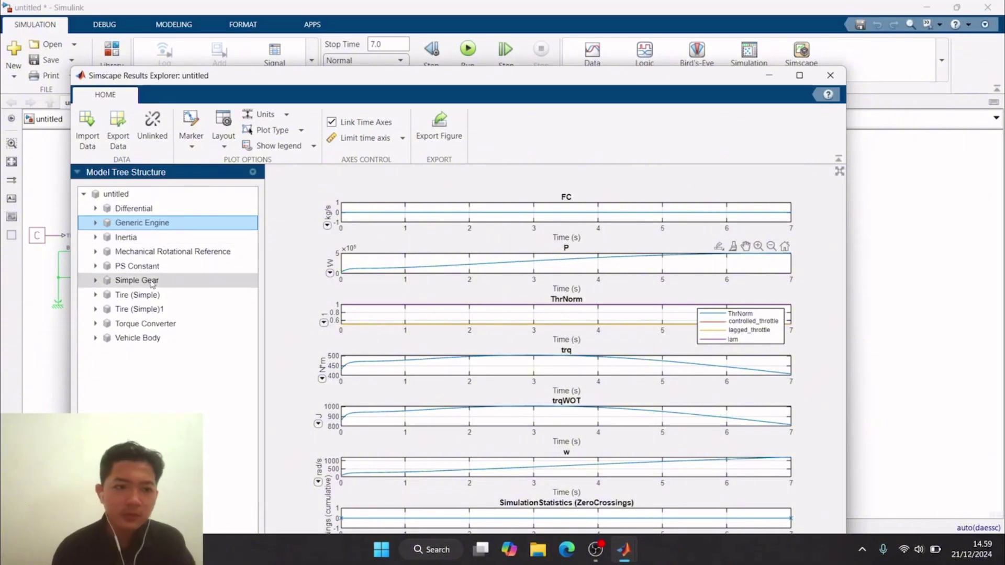
# Step: Plot the Vehicle Body results with the V graph in kph, and close the Results Explorer after viewing
pyautogui.click(136, 340)
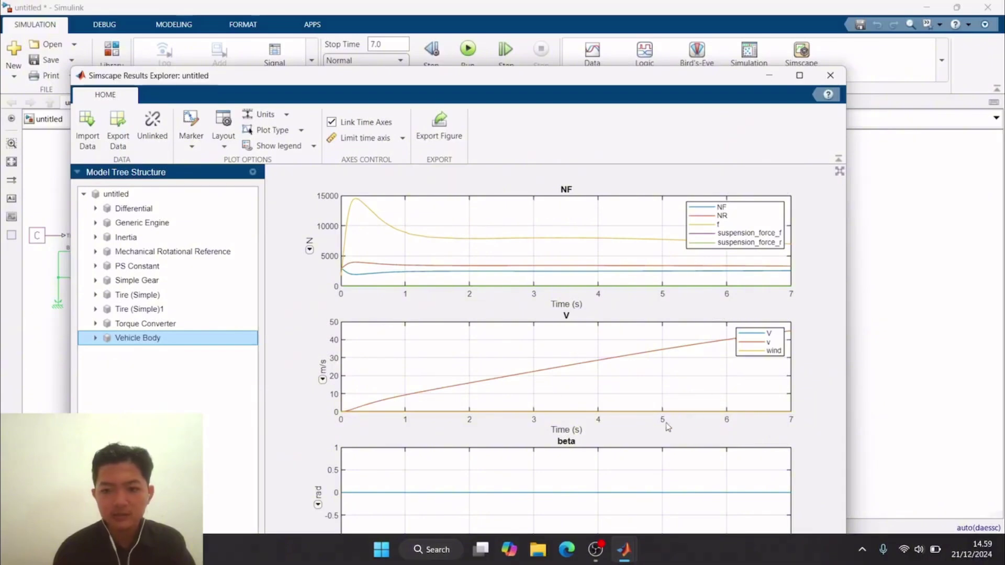
pyautogui.click(323, 381)
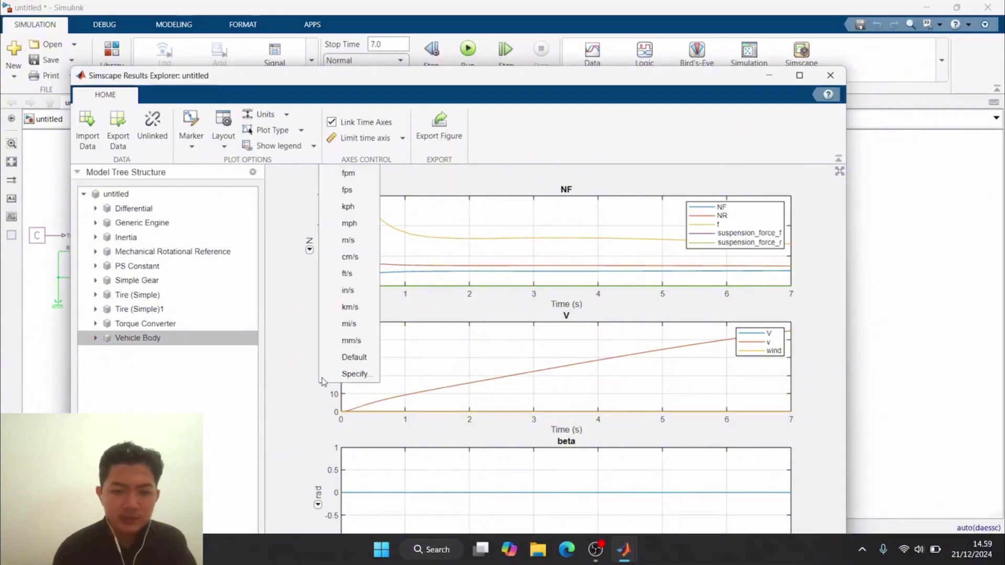
pyautogui.click(349, 208)
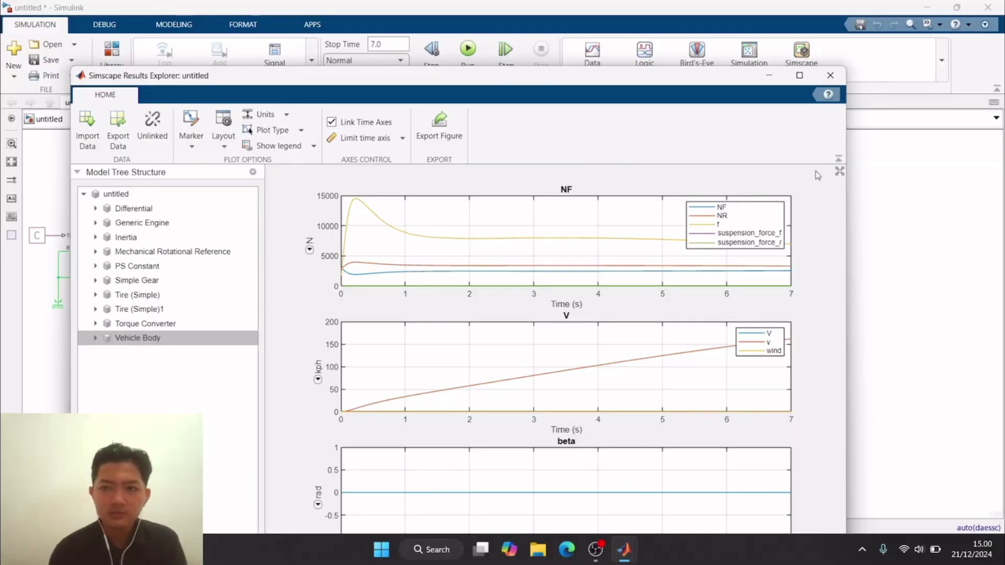
pyautogui.click(832, 78)
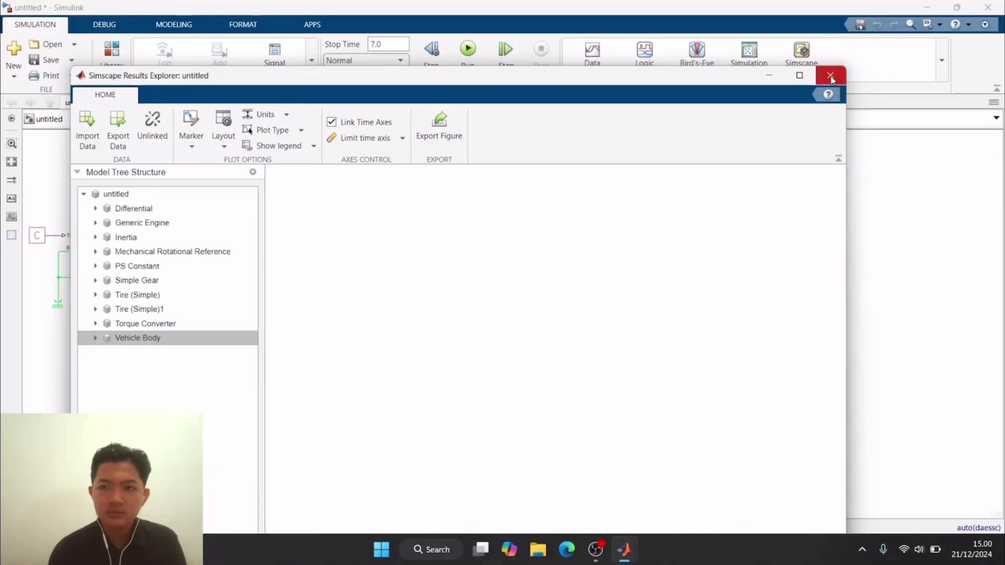